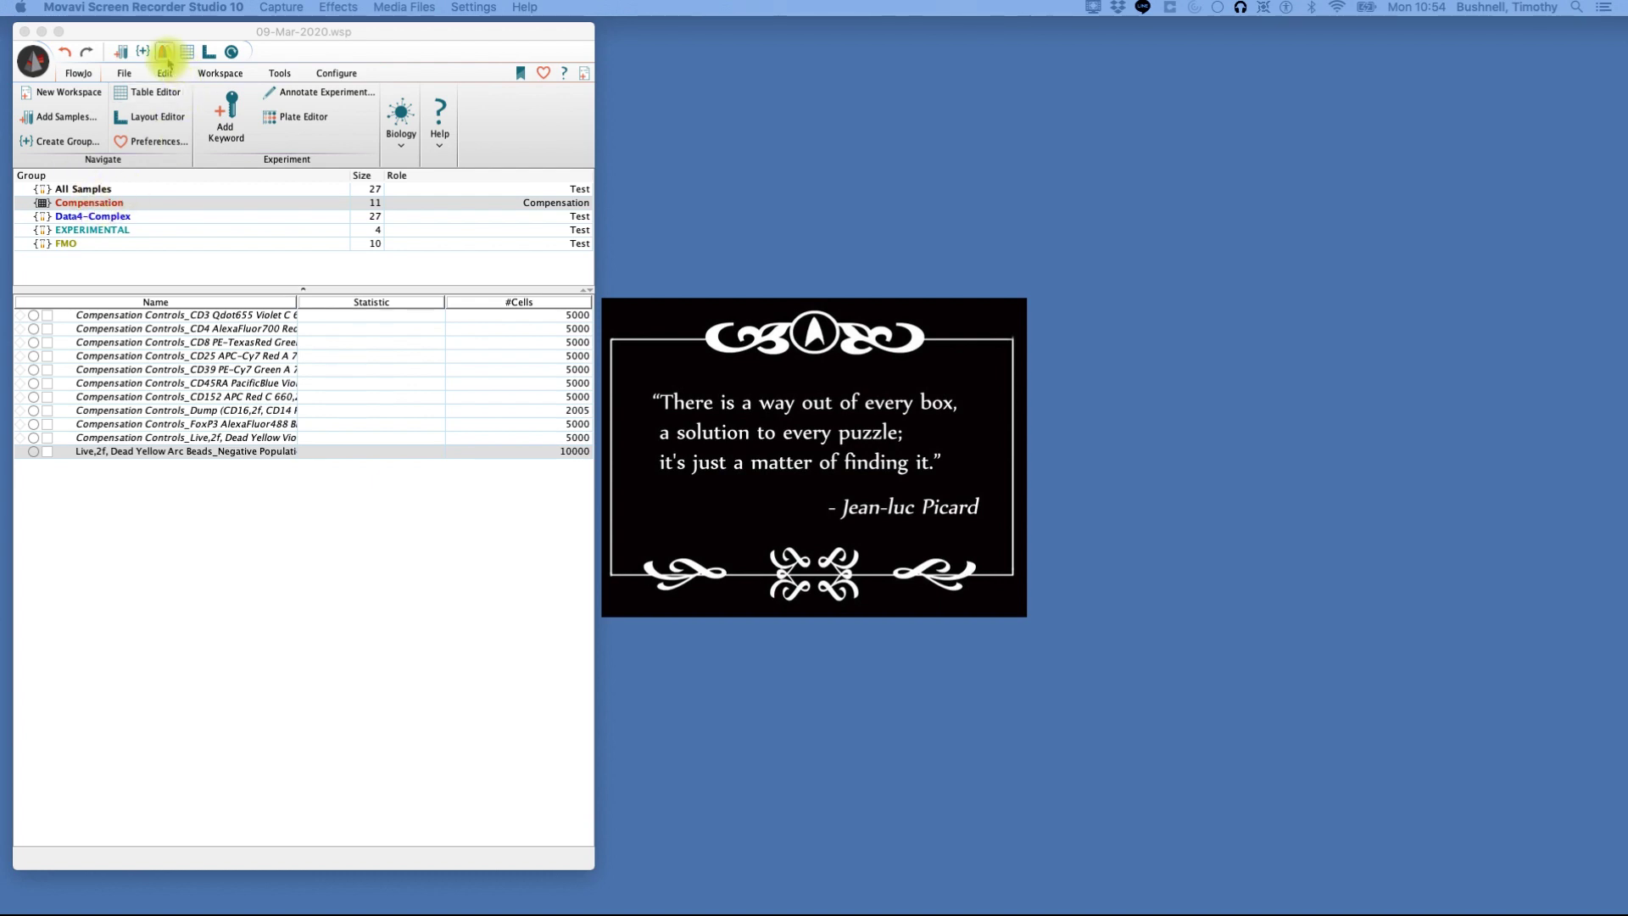
- Launch the compensation wizard for the control group, then widen and reposition its window to show full file names
click(167, 62)
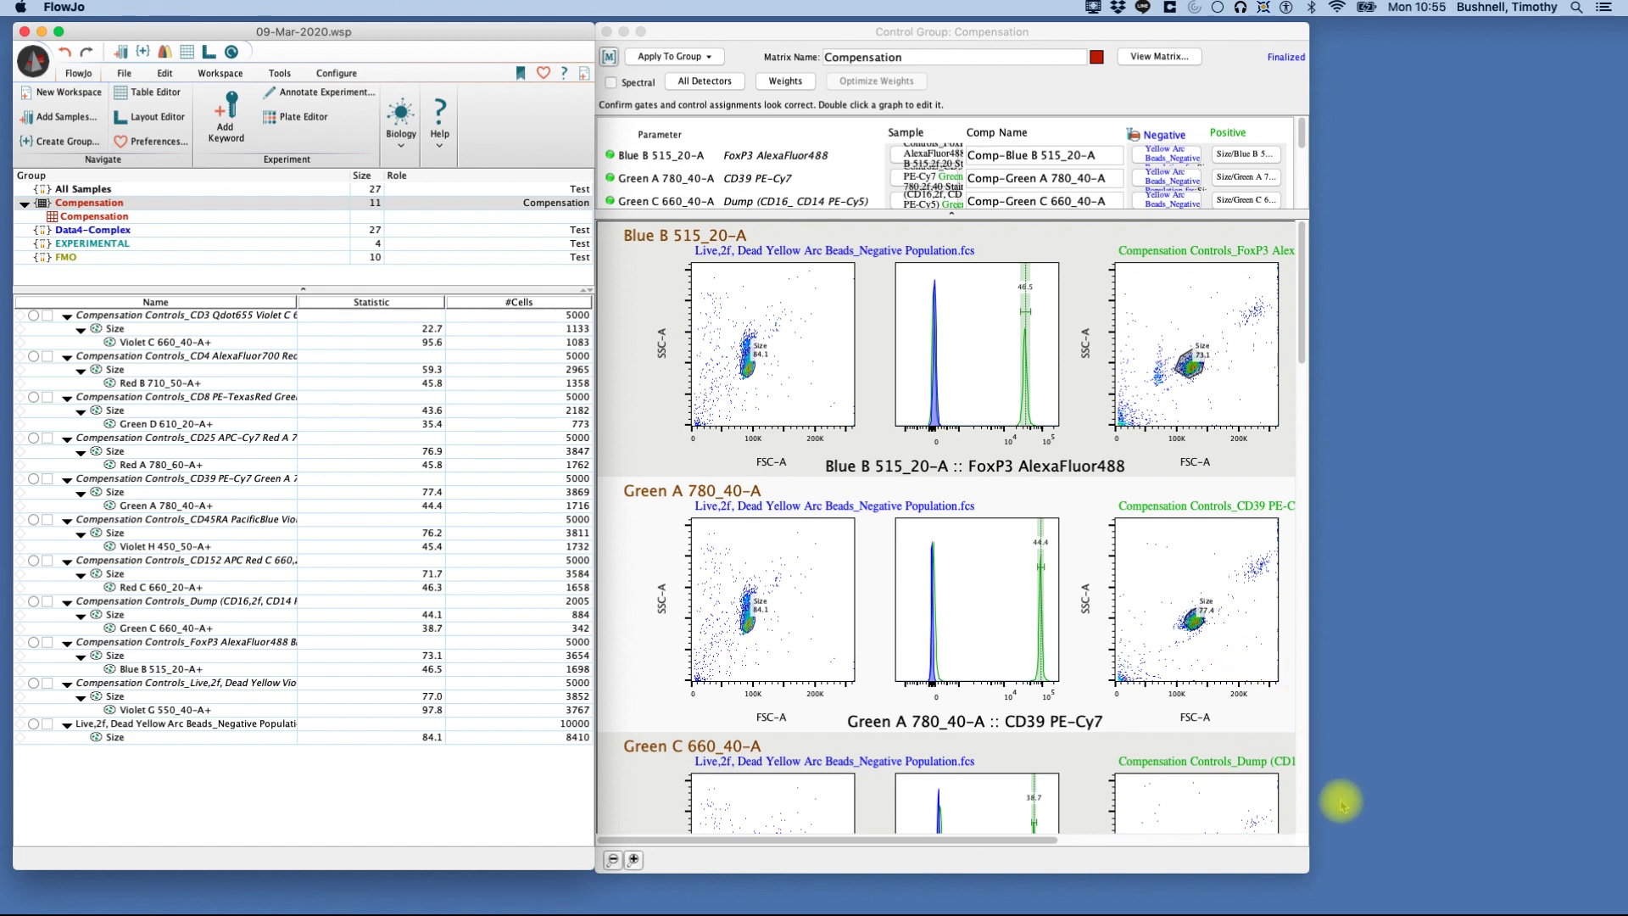
click(1321, 864)
drag(1321, 864, 1595, 834)
drag(1214, 33, 1139, 29)
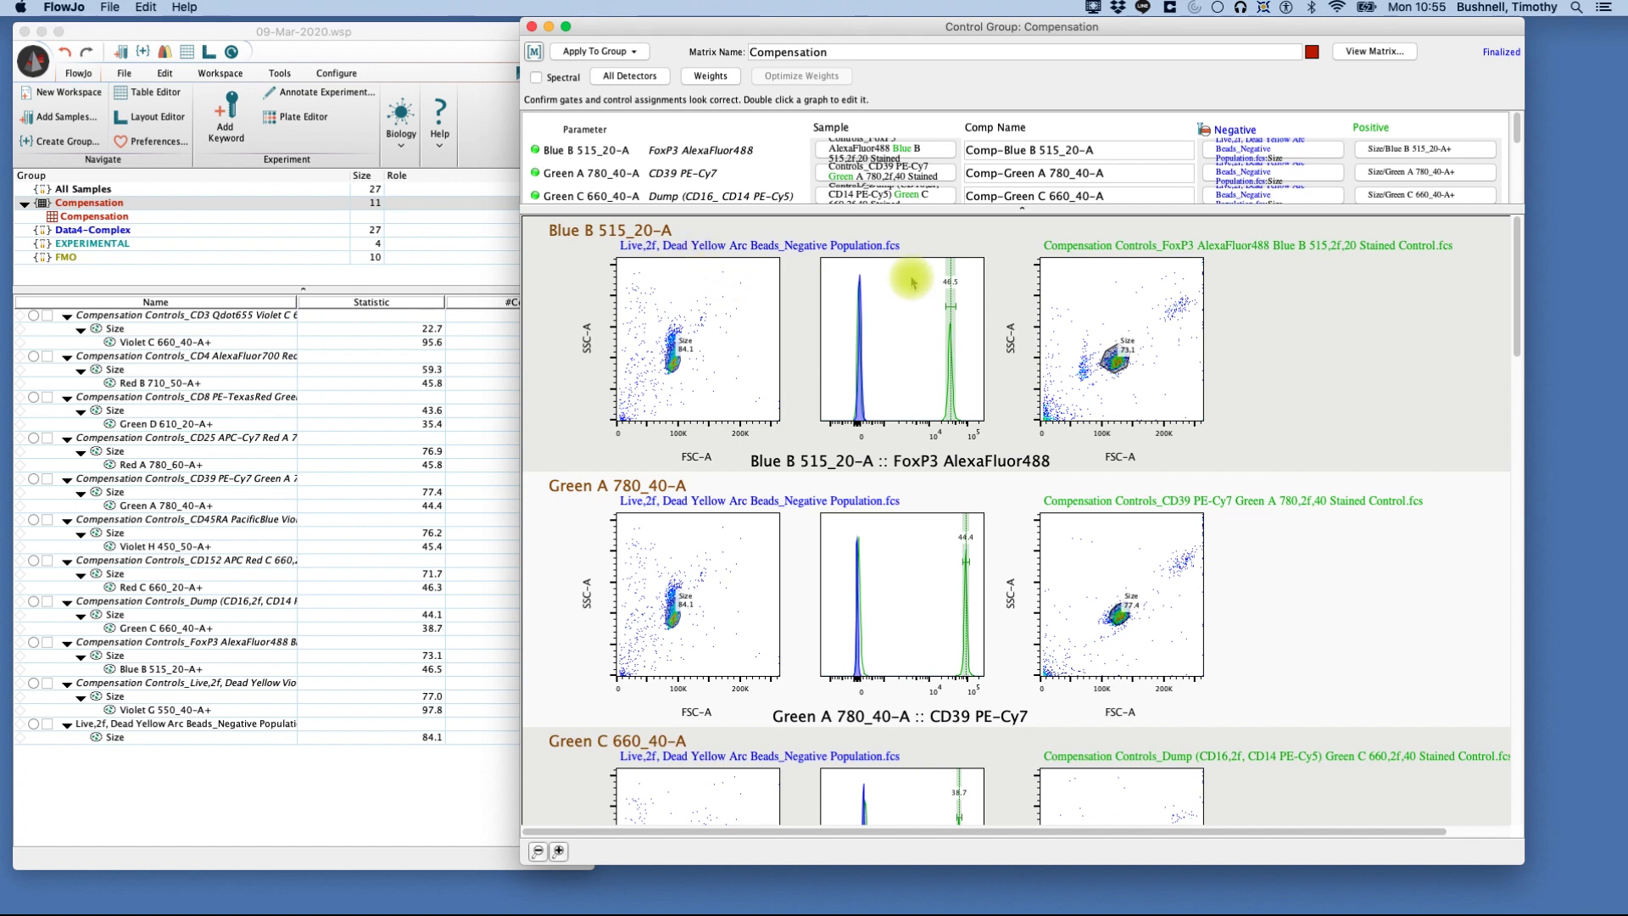
drag(1079, 208, 1254, 228)
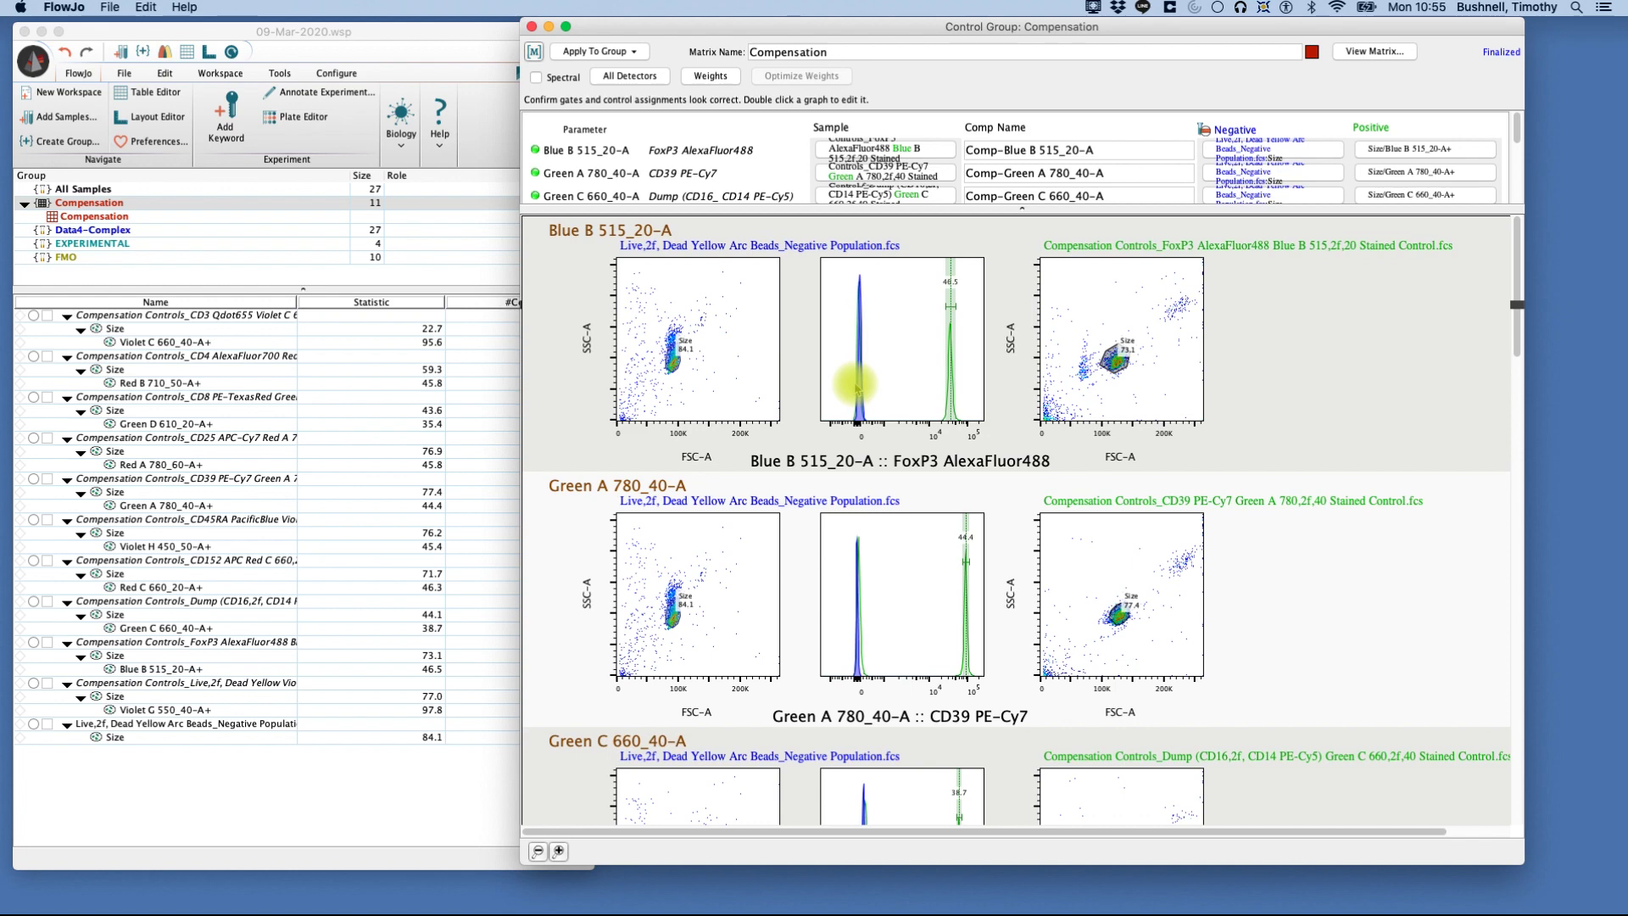
- Show the FoxP3 AlexaFluor488 control's Size-gated events as a Blue B 515_20-A histogram
double_click(1083, 391)
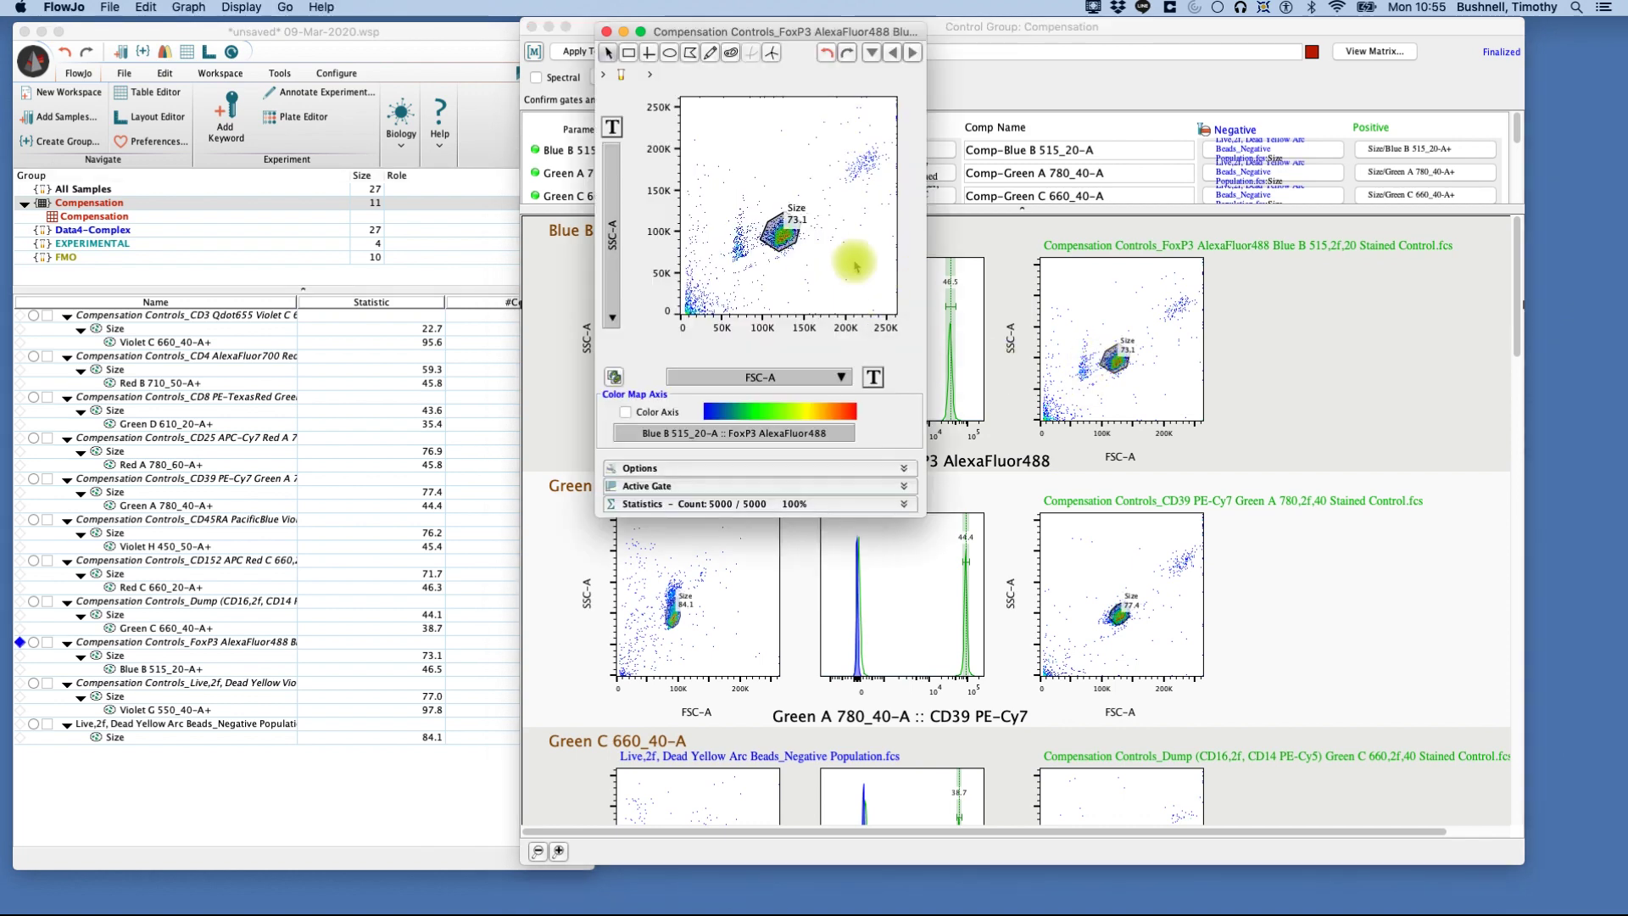
click(778, 240)
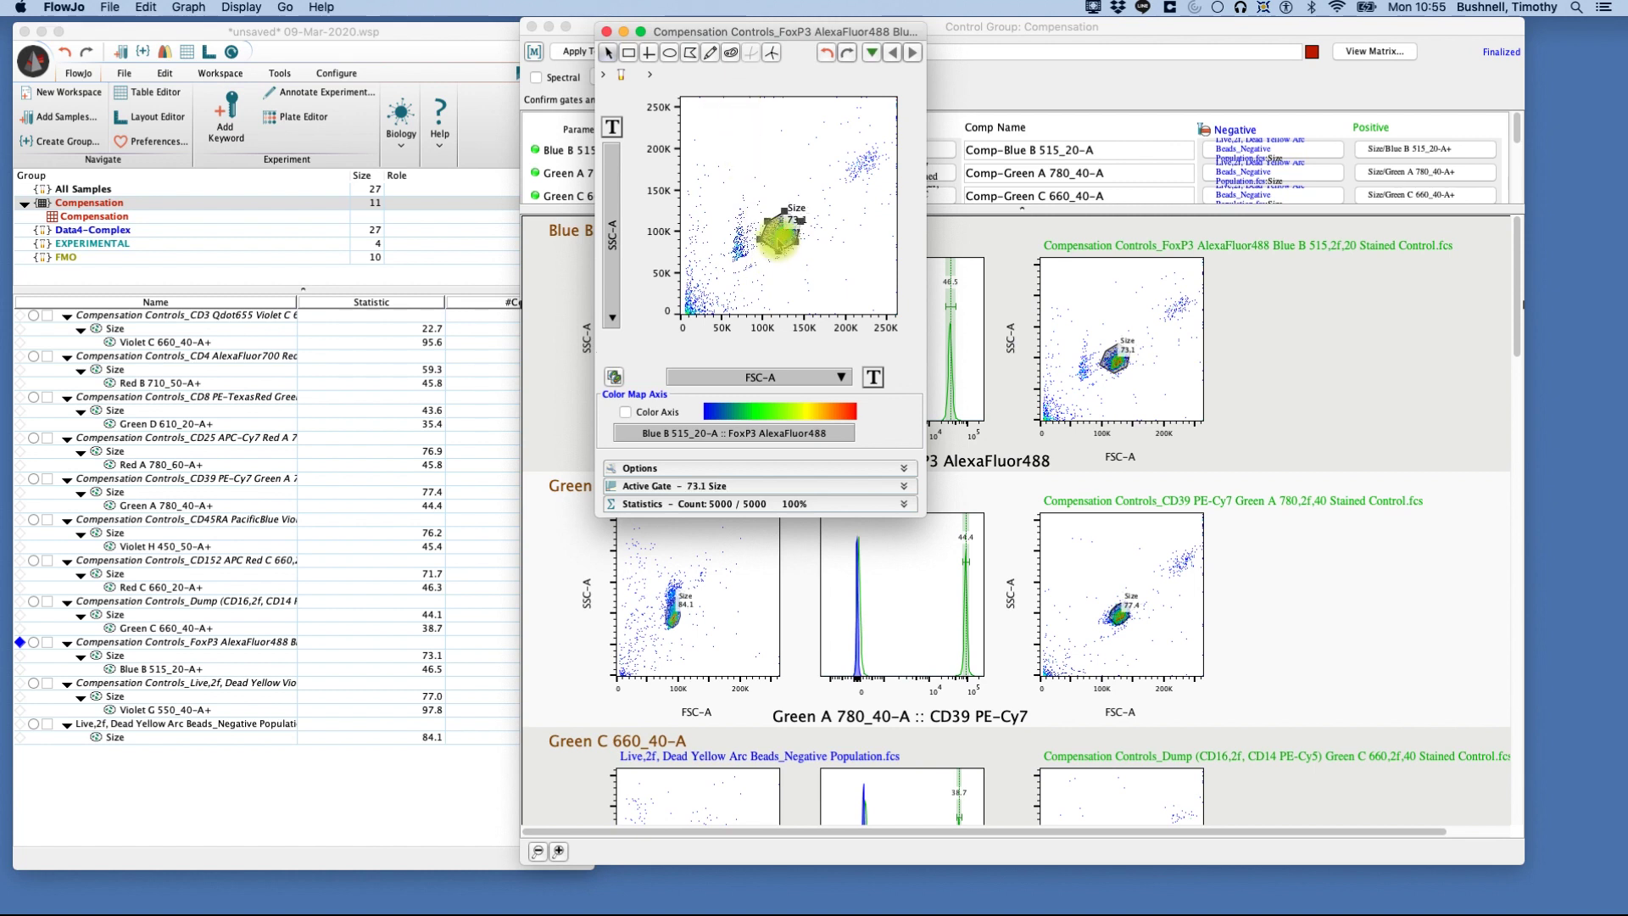
double_click(778, 241)
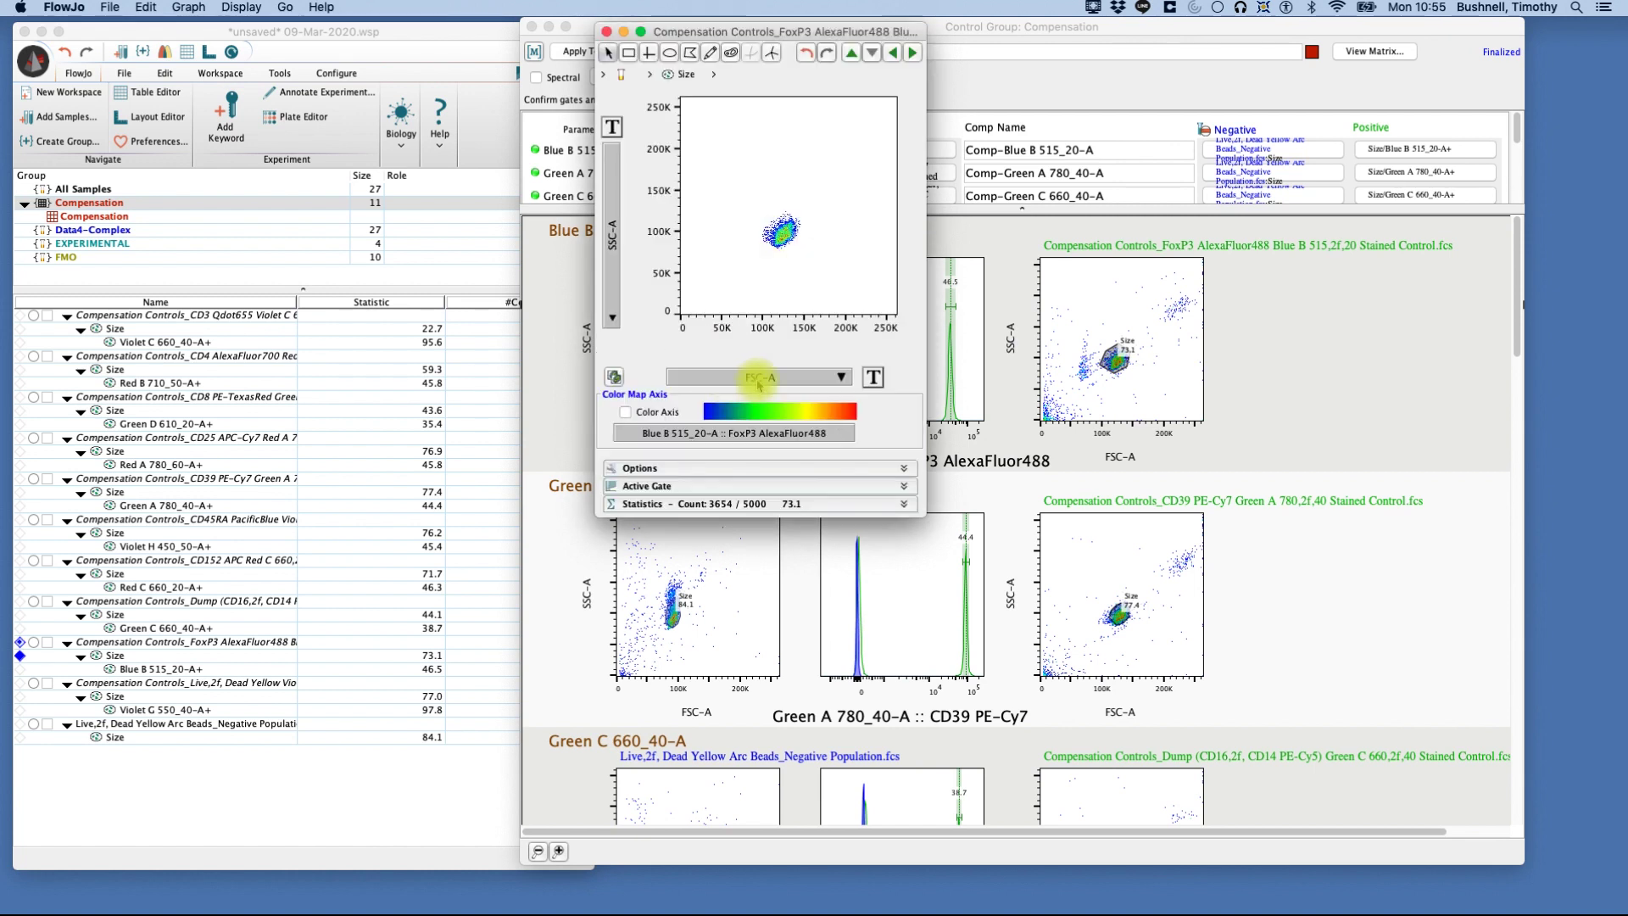
click(758, 379)
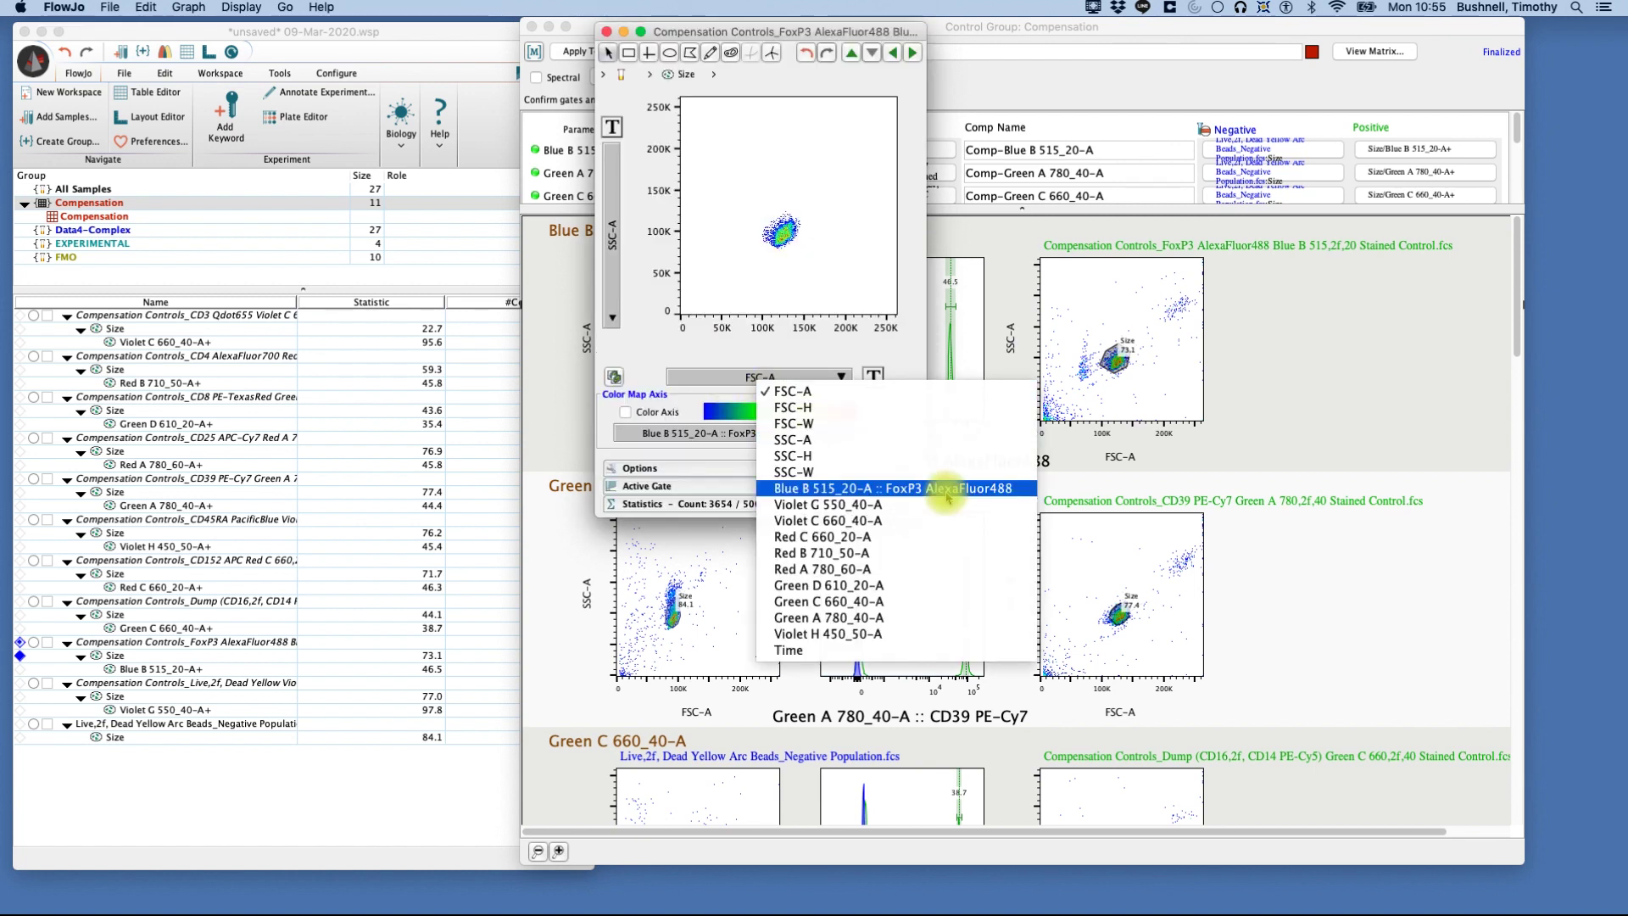
click(947, 497)
click(614, 318)
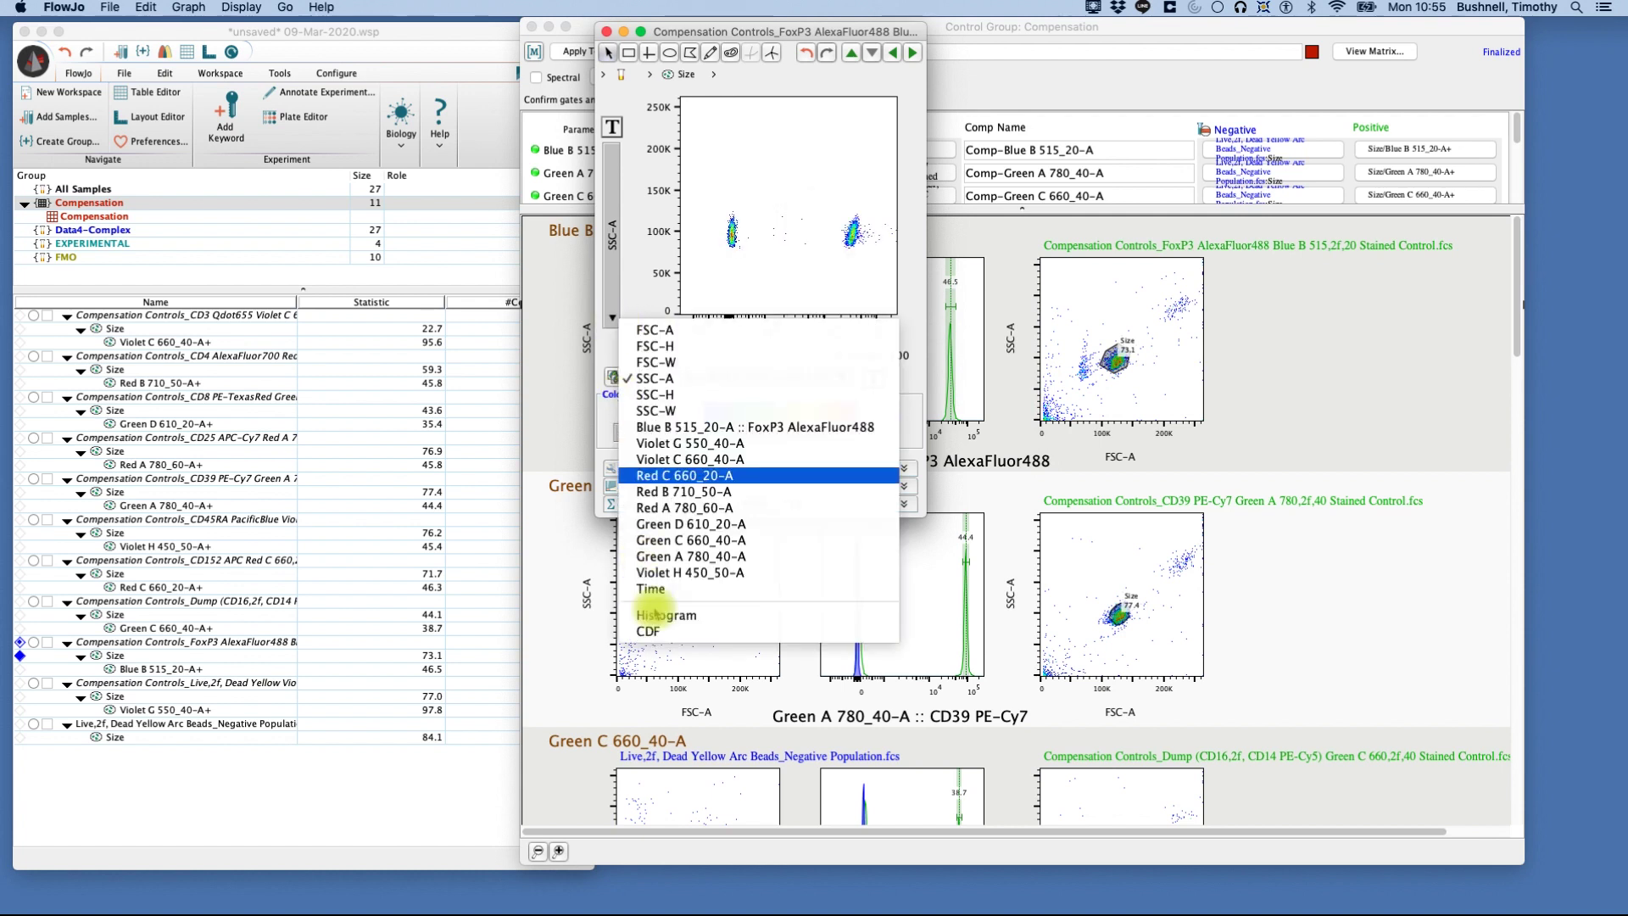
click(662, 615)
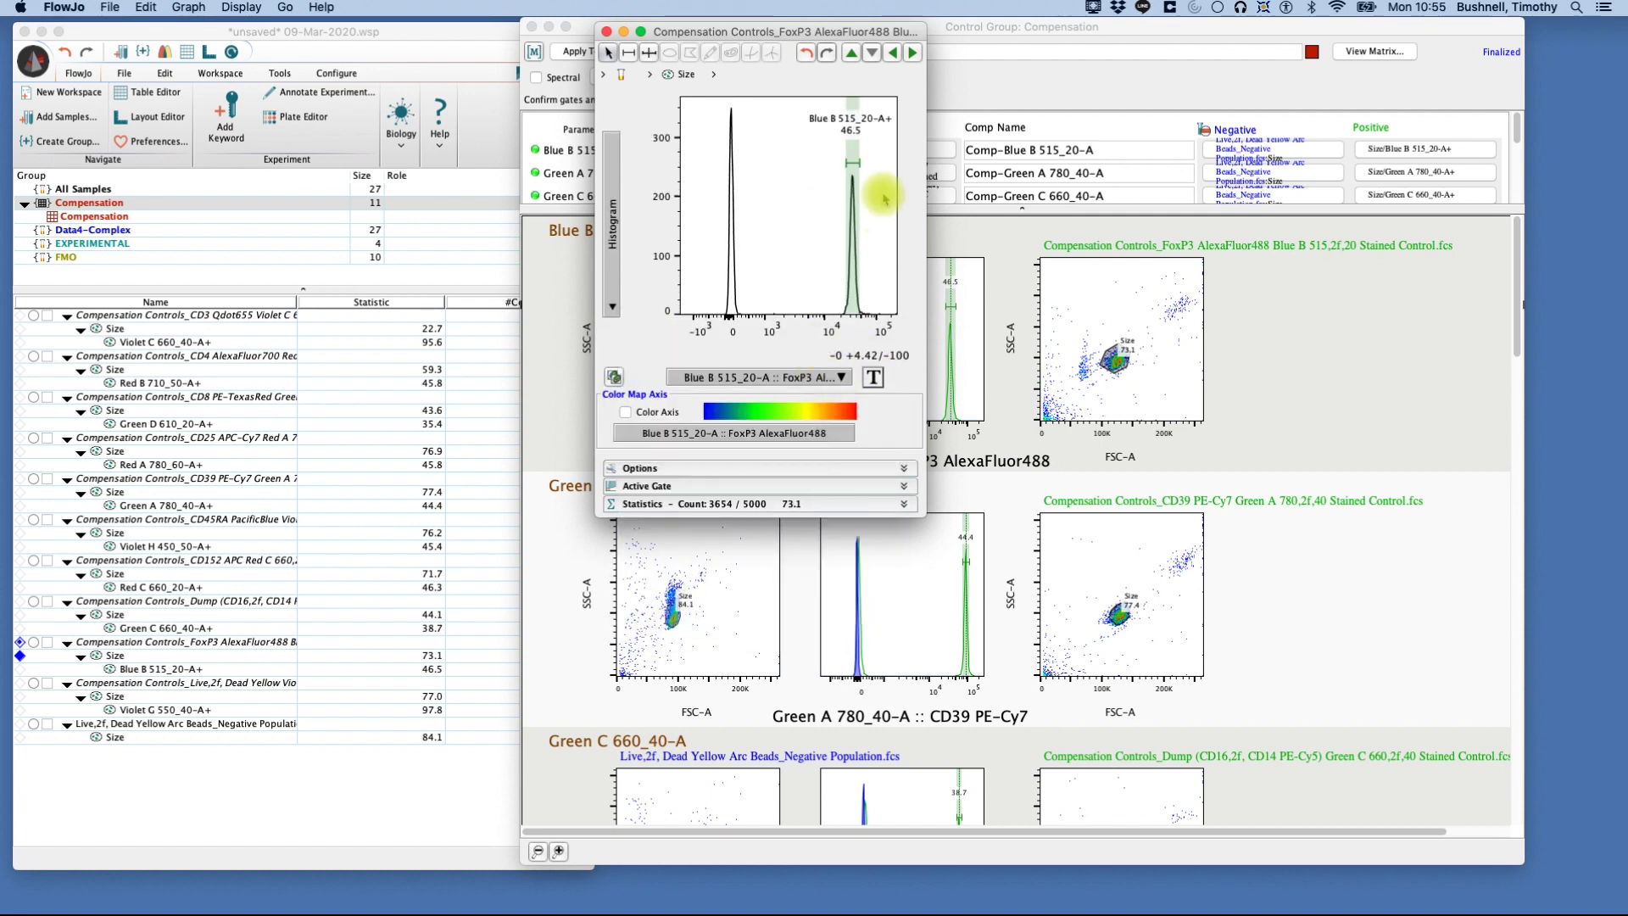
- Draw a range gate named neg-ax488 around the negative peak and close the graph
click(628, 53)
drag(716, 283, 745, 288)
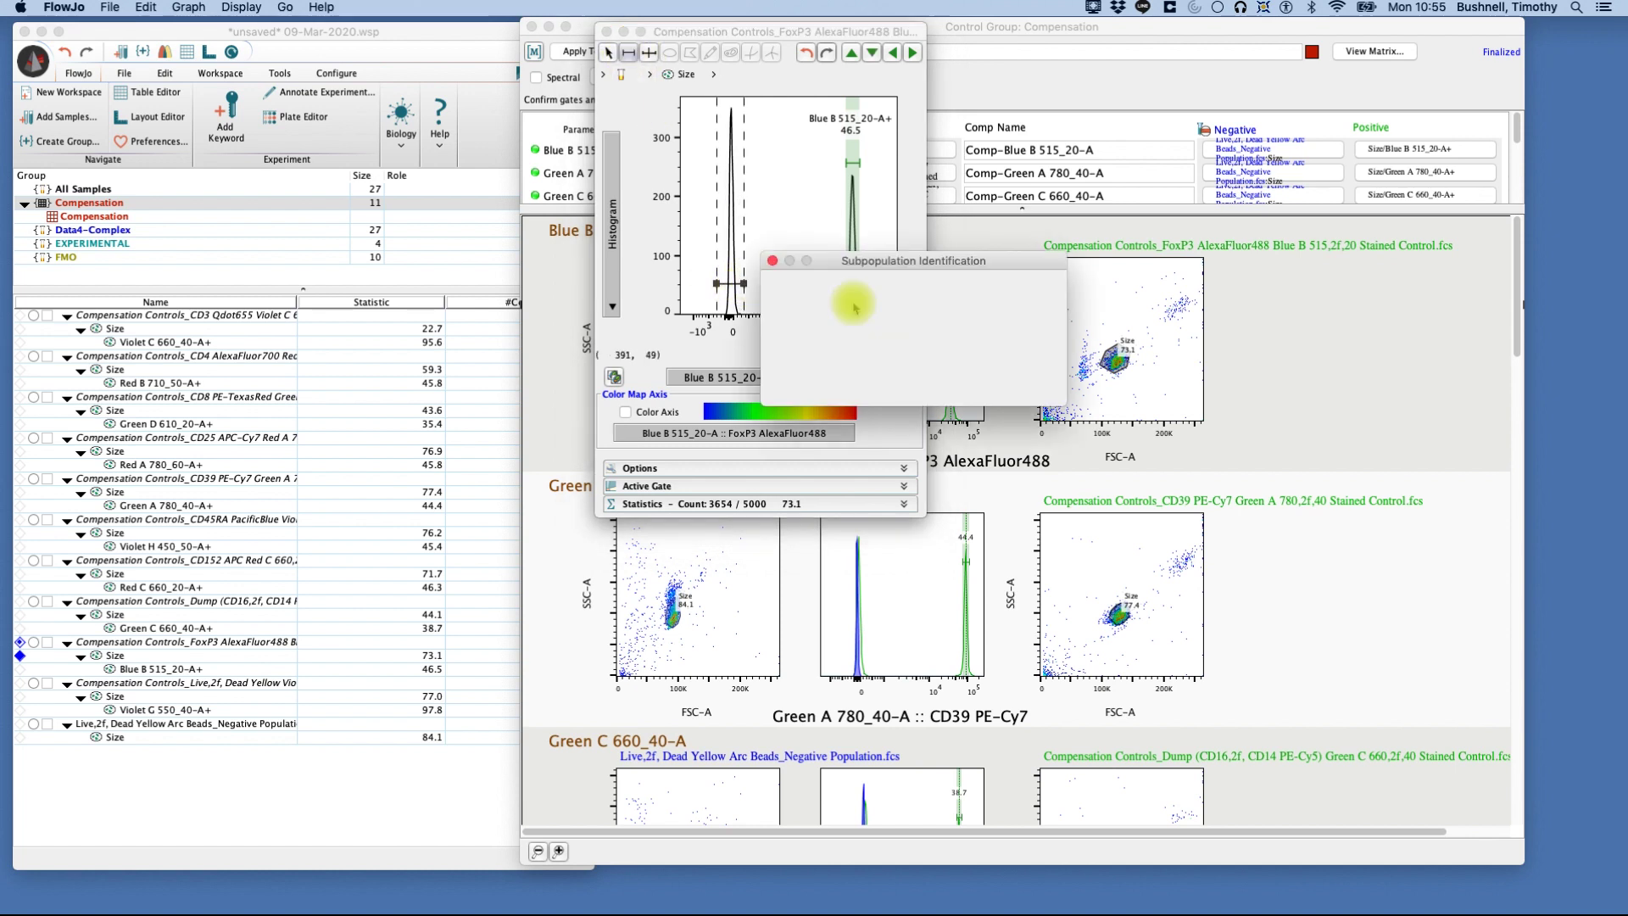
text(neg-ax4)
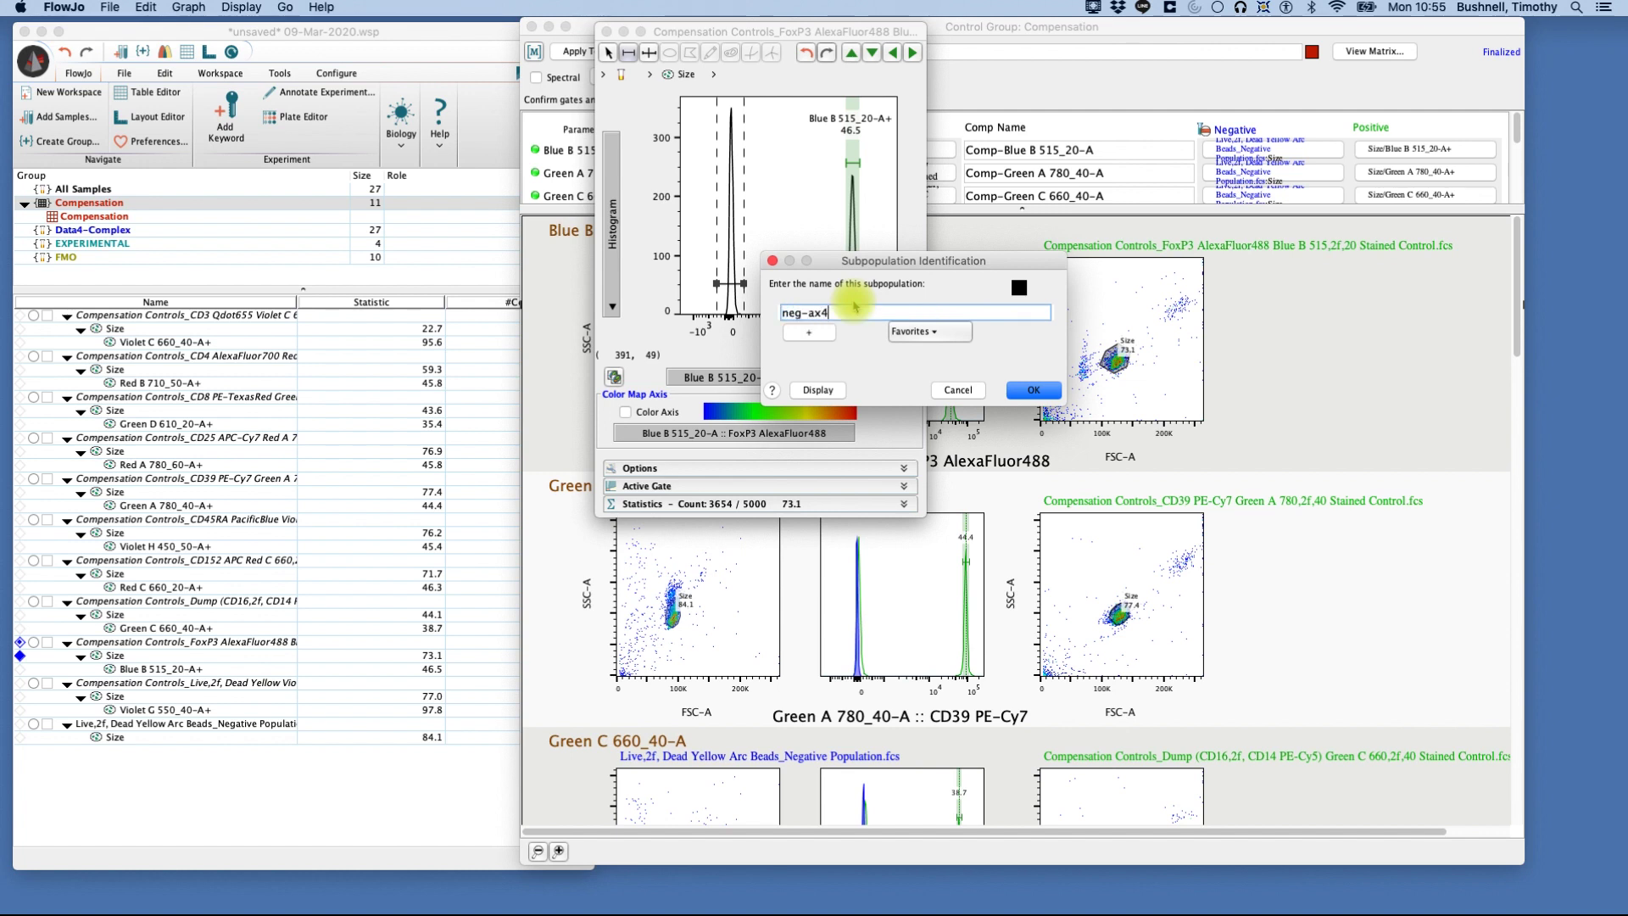
text(88)
click(1032, 390)
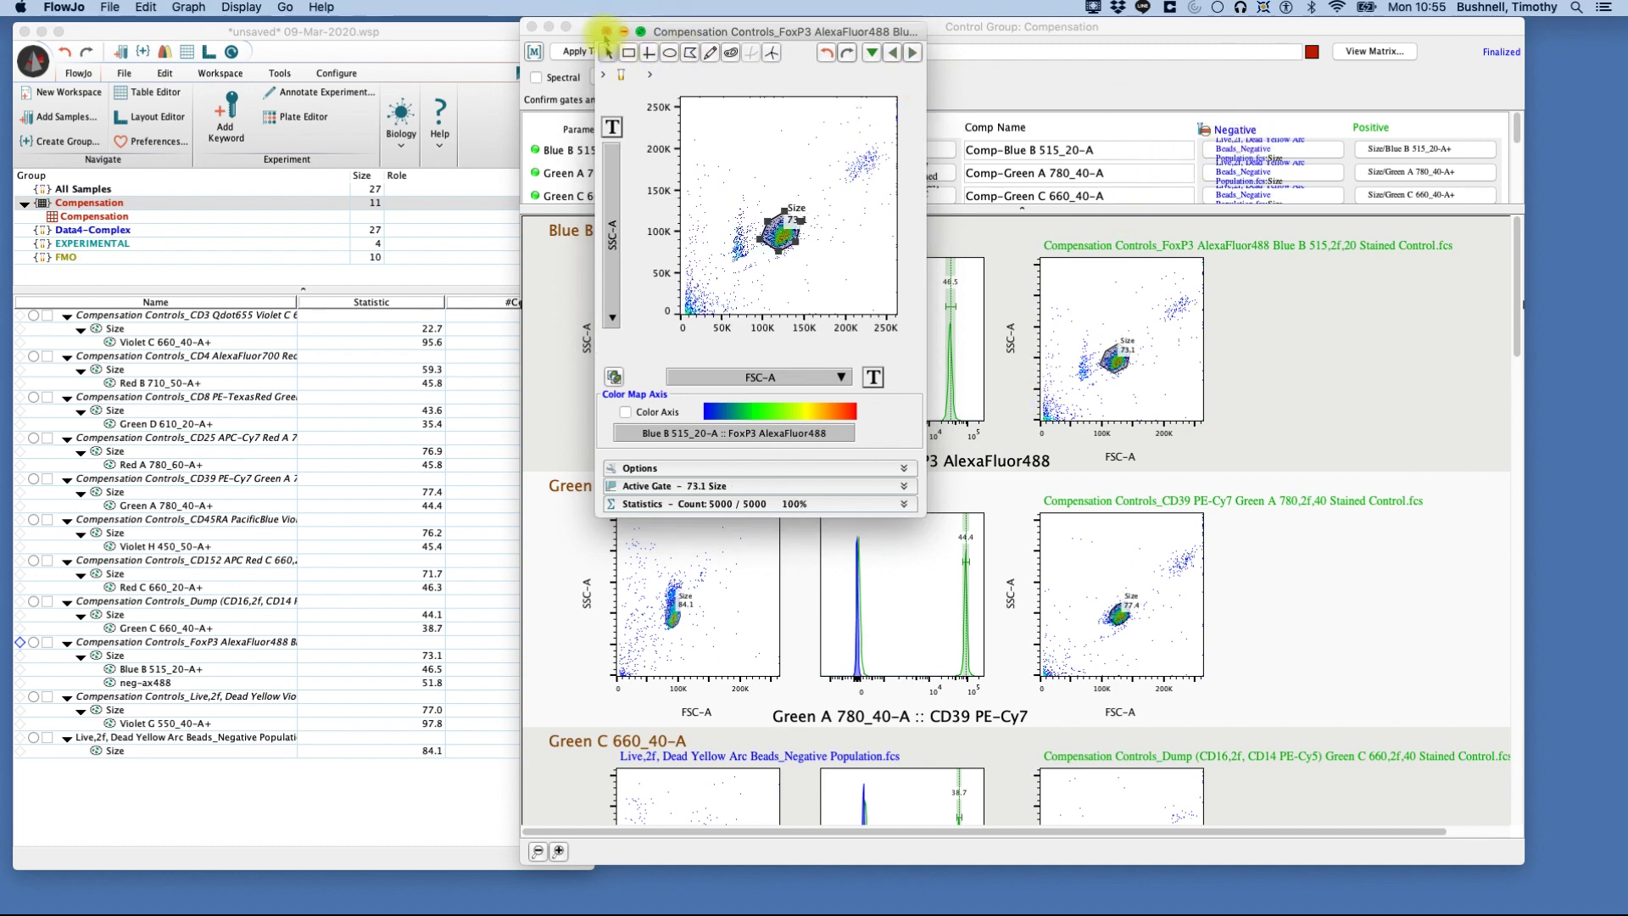
click(606, 31)
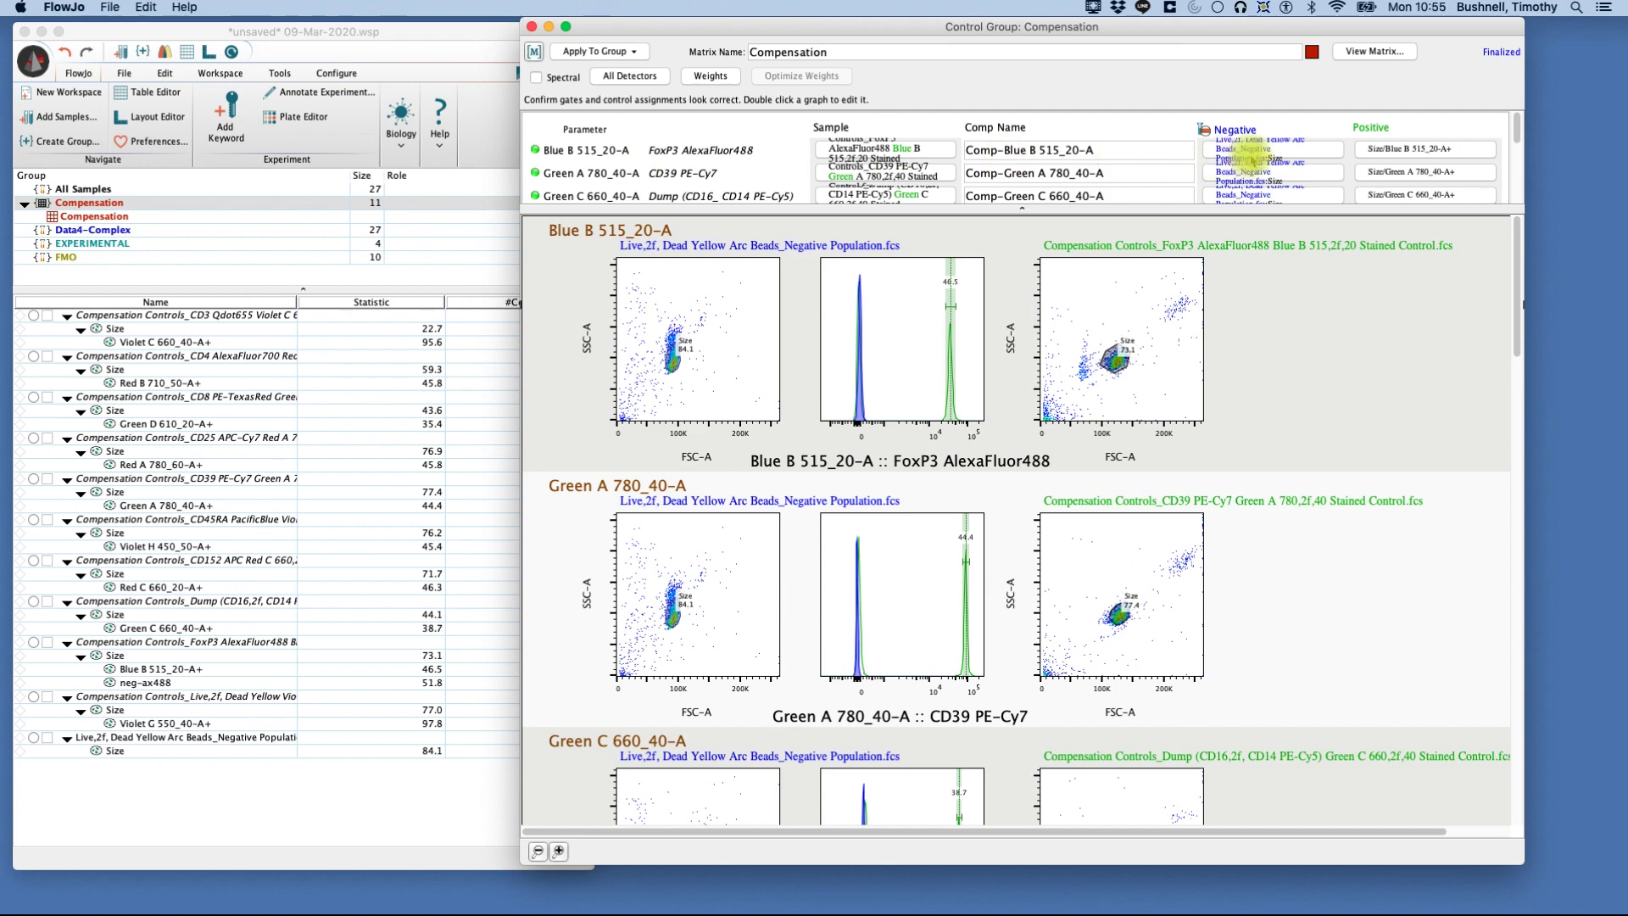
- Set Size/neg-ax488 as the negative population in the Blue B 515_20-A row
click(1264, 154)
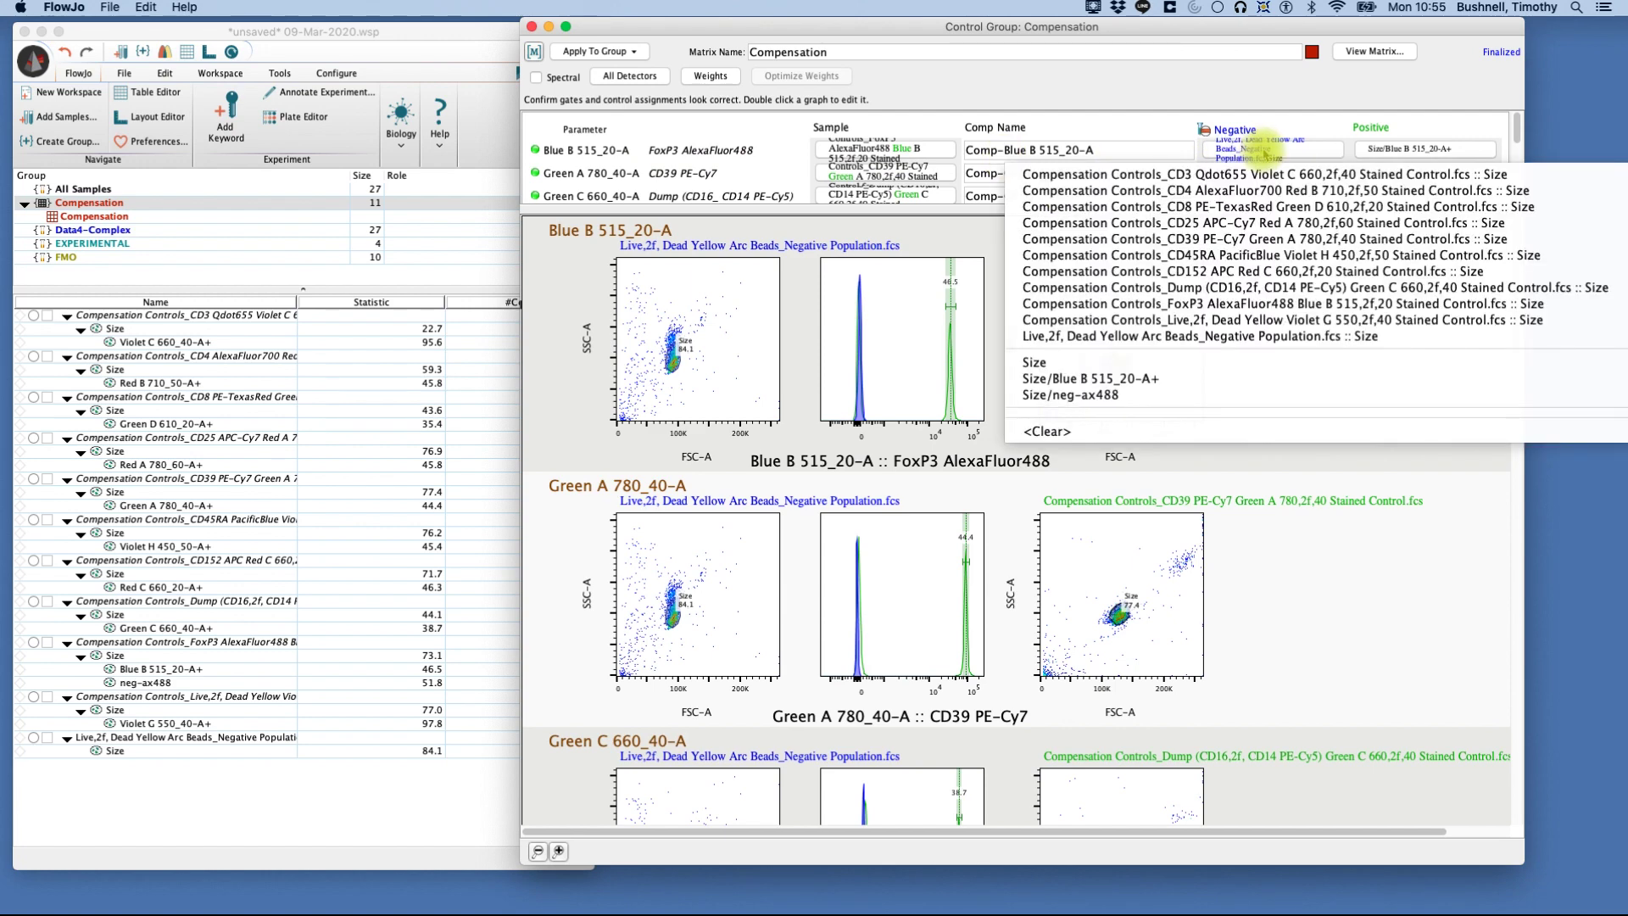
click(1237, 395)
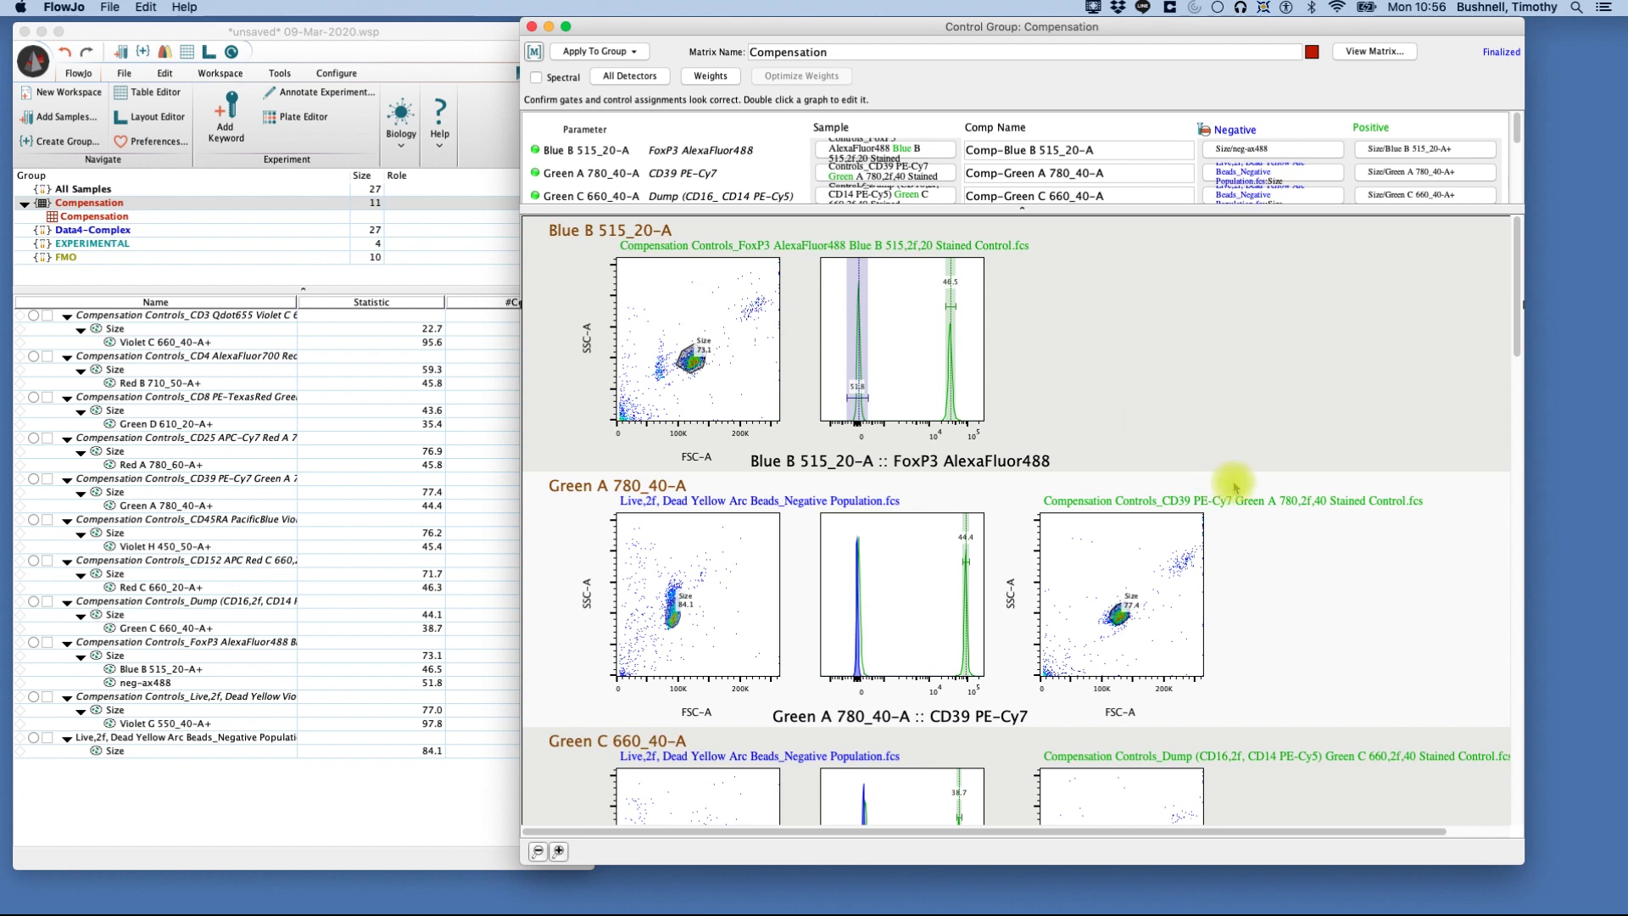
- Show the CD39 PE-Cy7 control's Size-gated events as a Green A 780_40-A histogram
double_click(1091, 573)
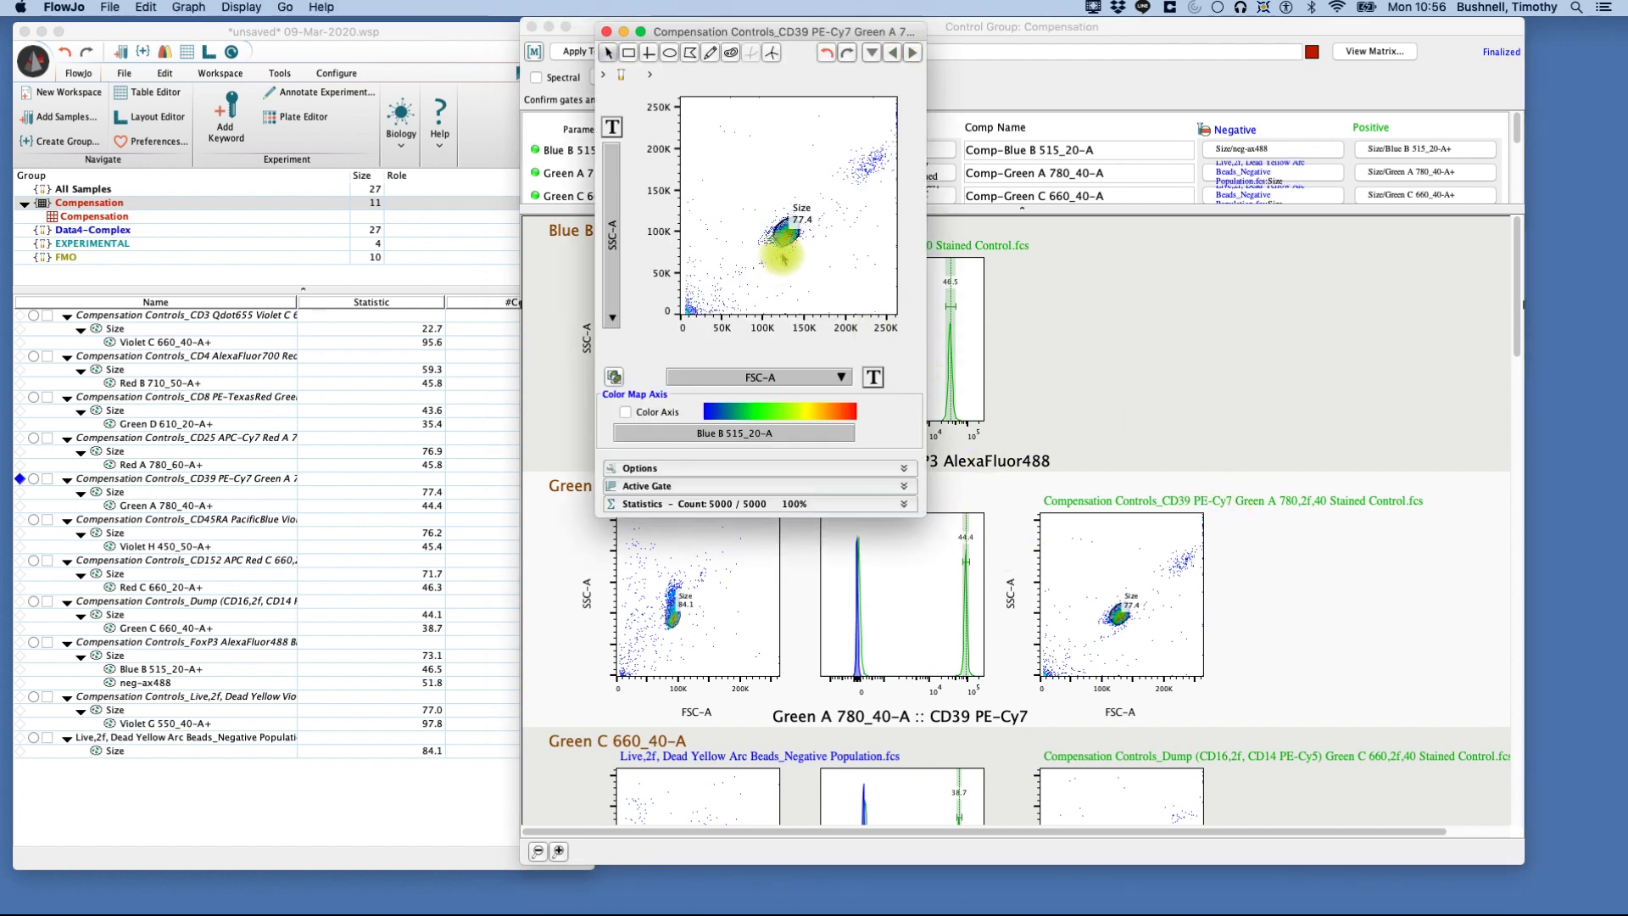
click(787, 241)
double_click(787, 241)
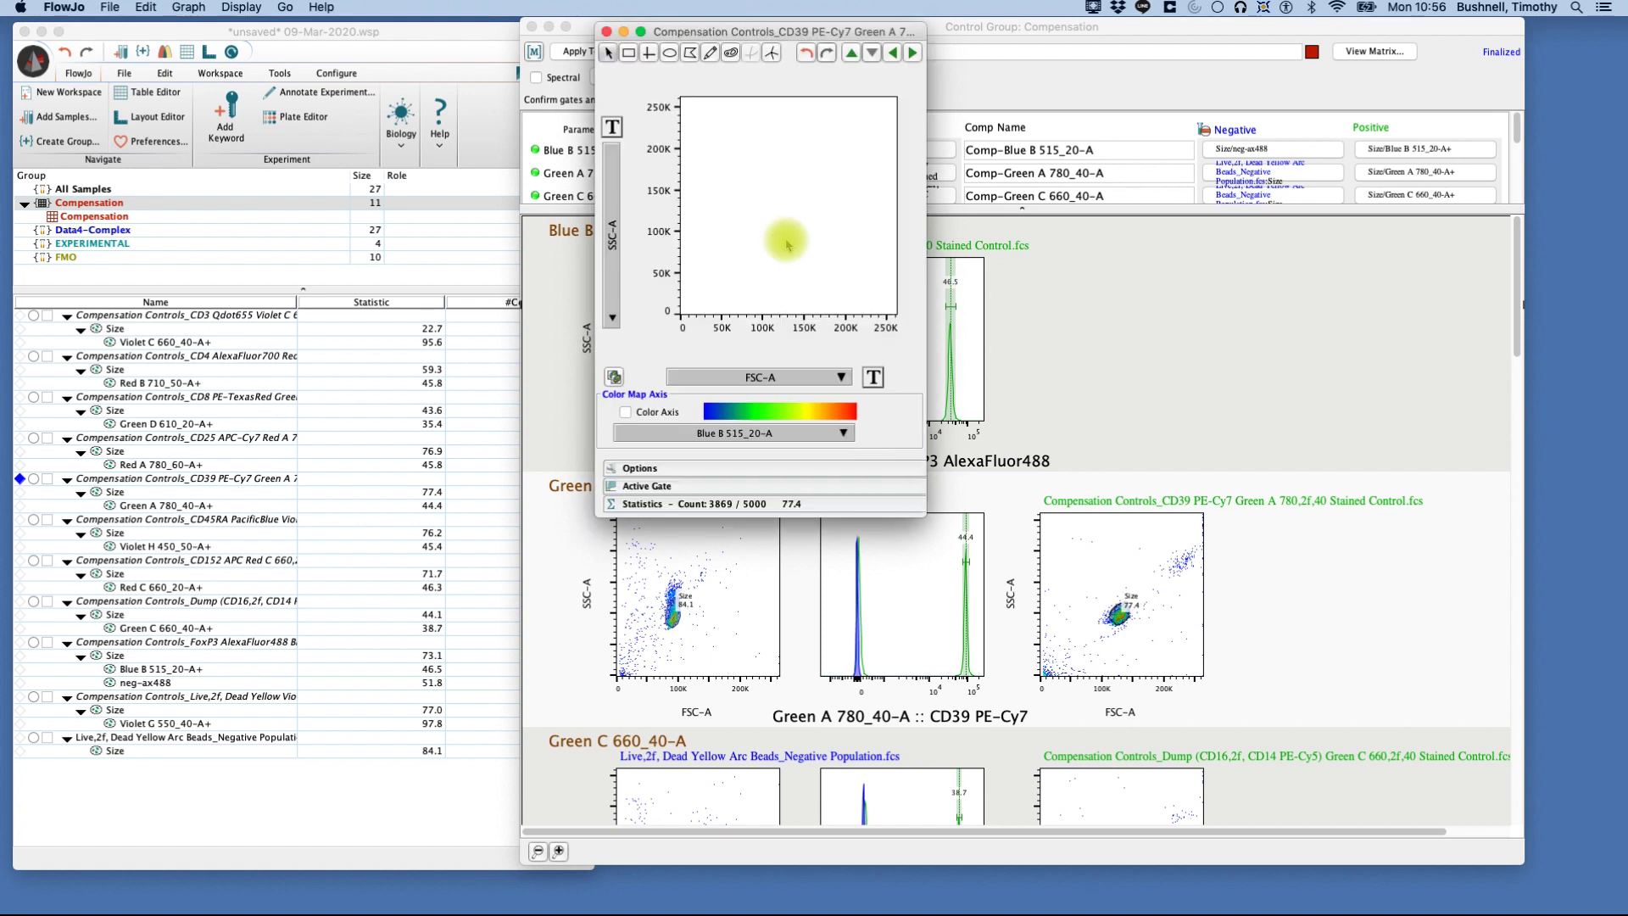
click(791, 379)
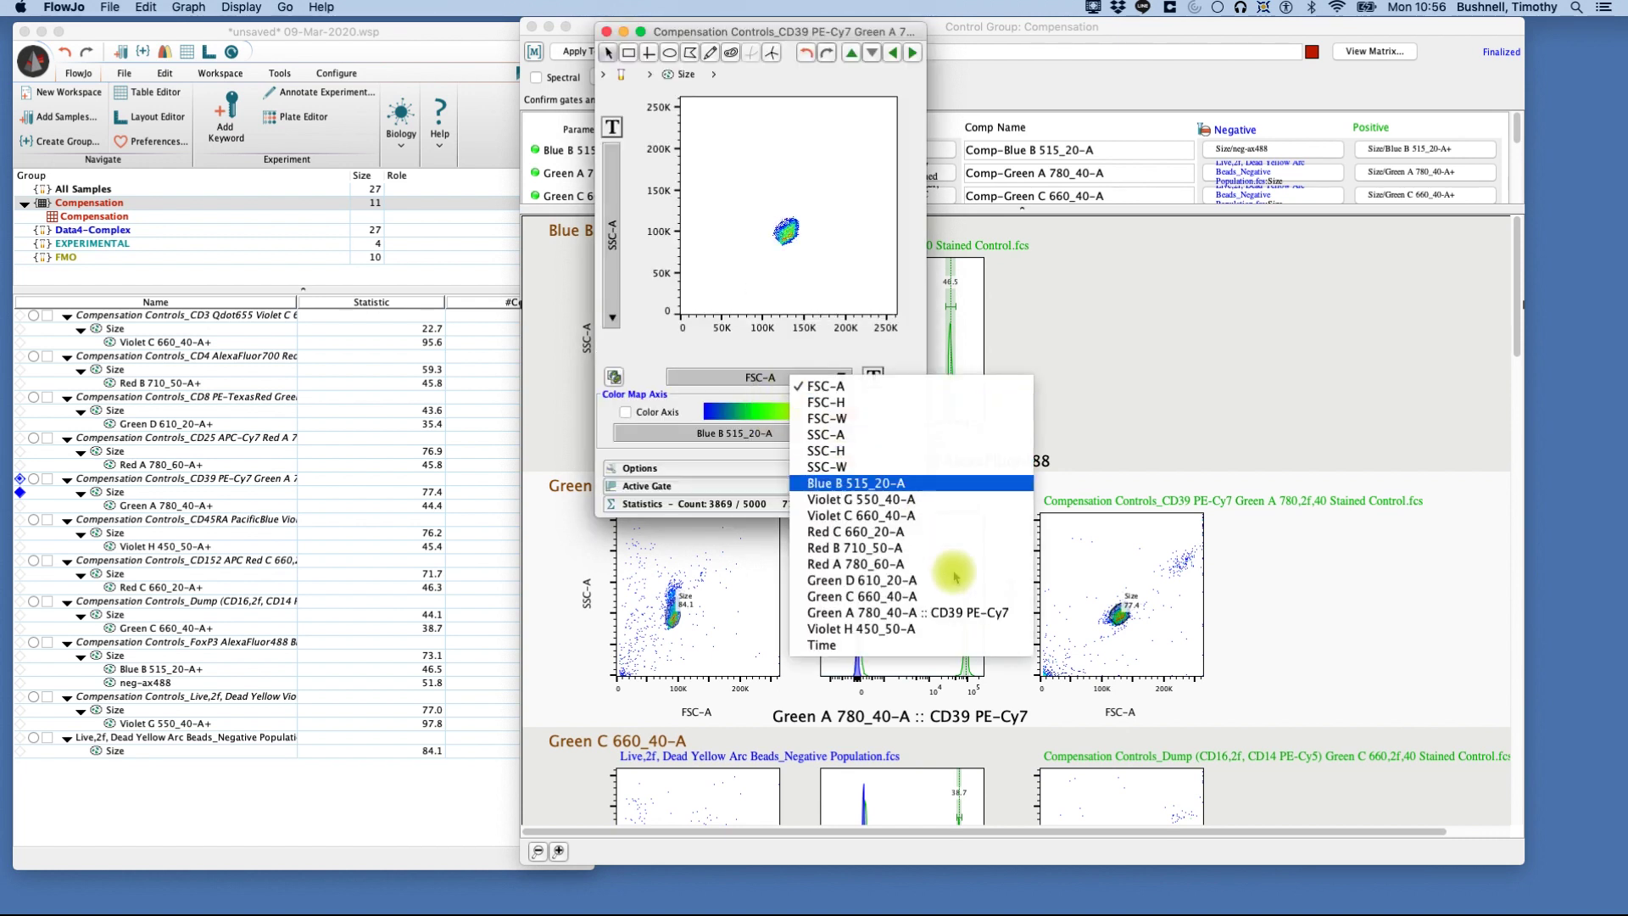
click(924, 612)
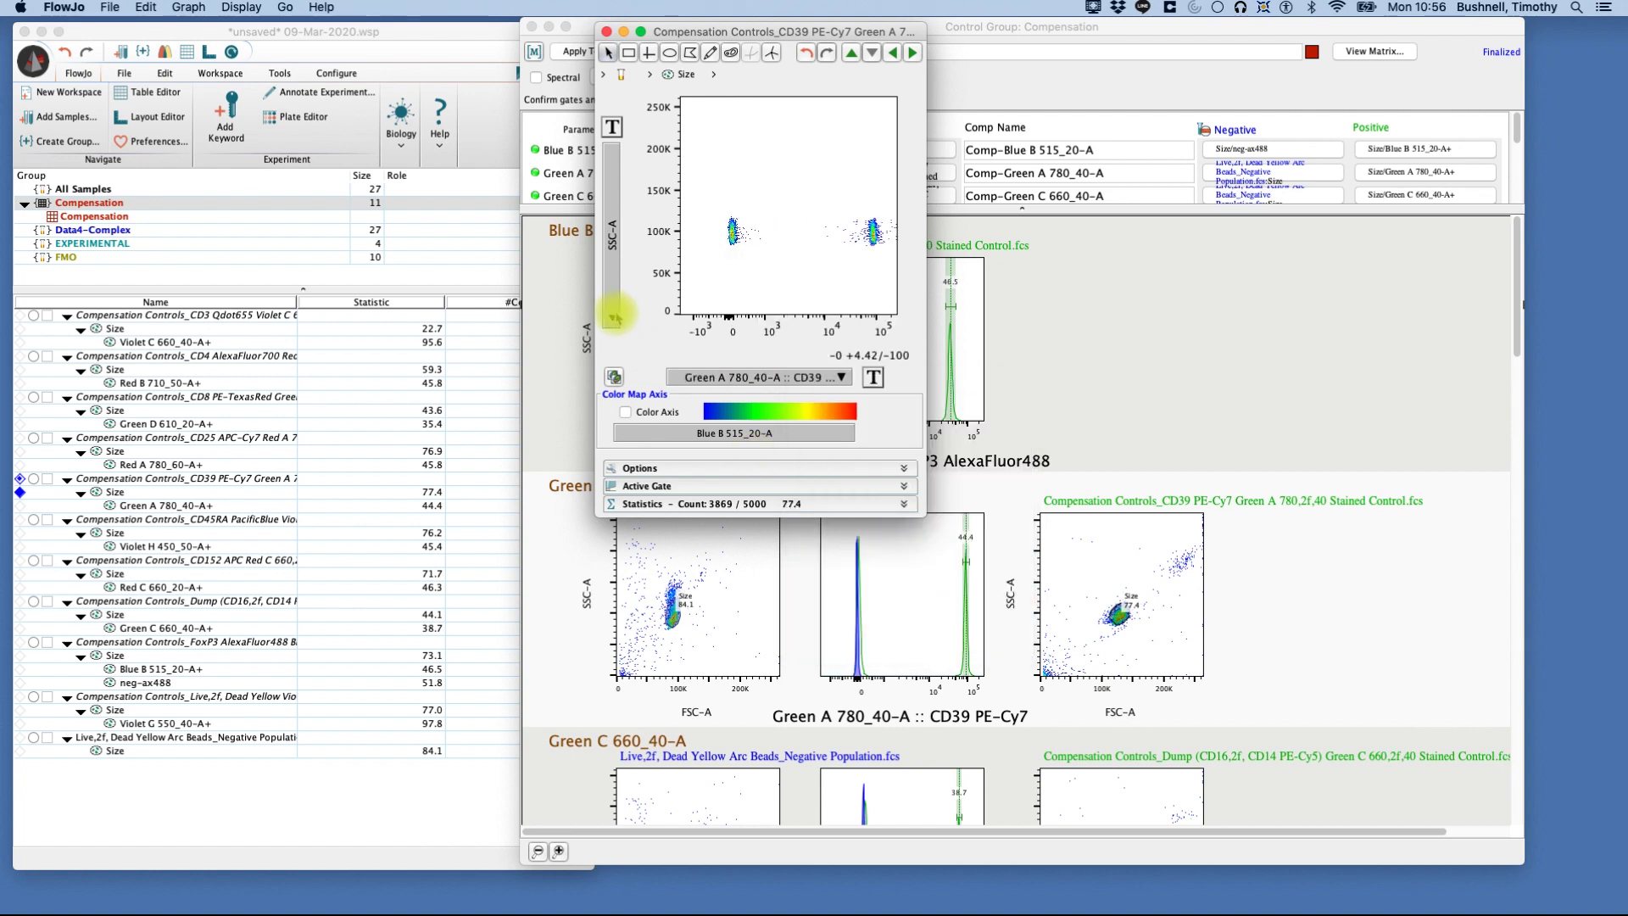
click(614, 318)
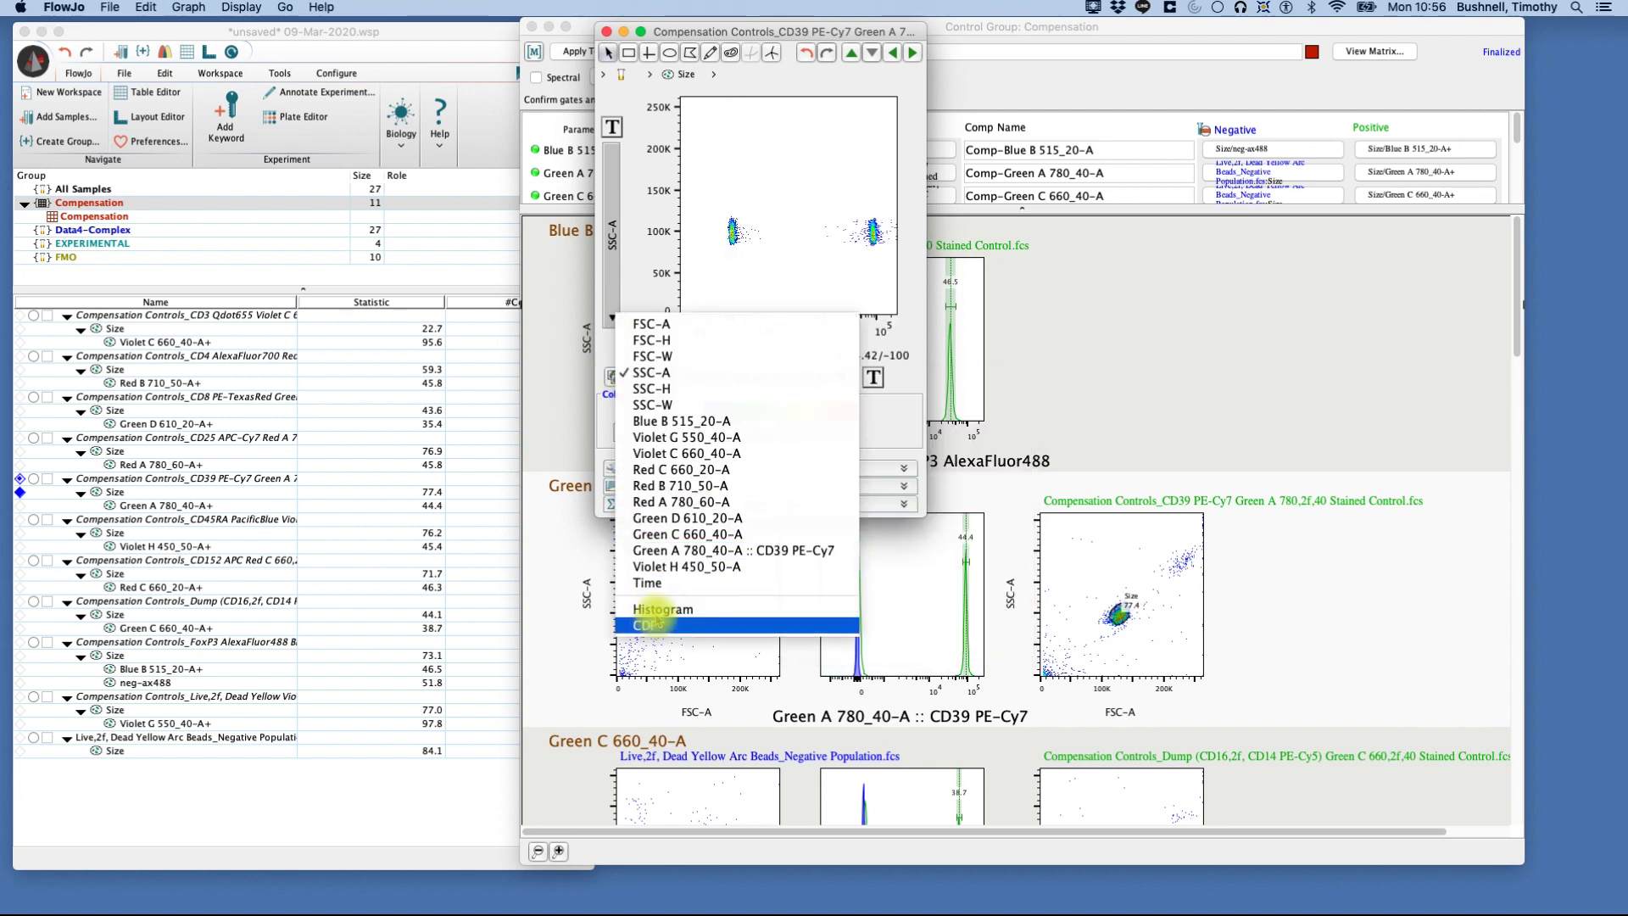
click(663, 609)
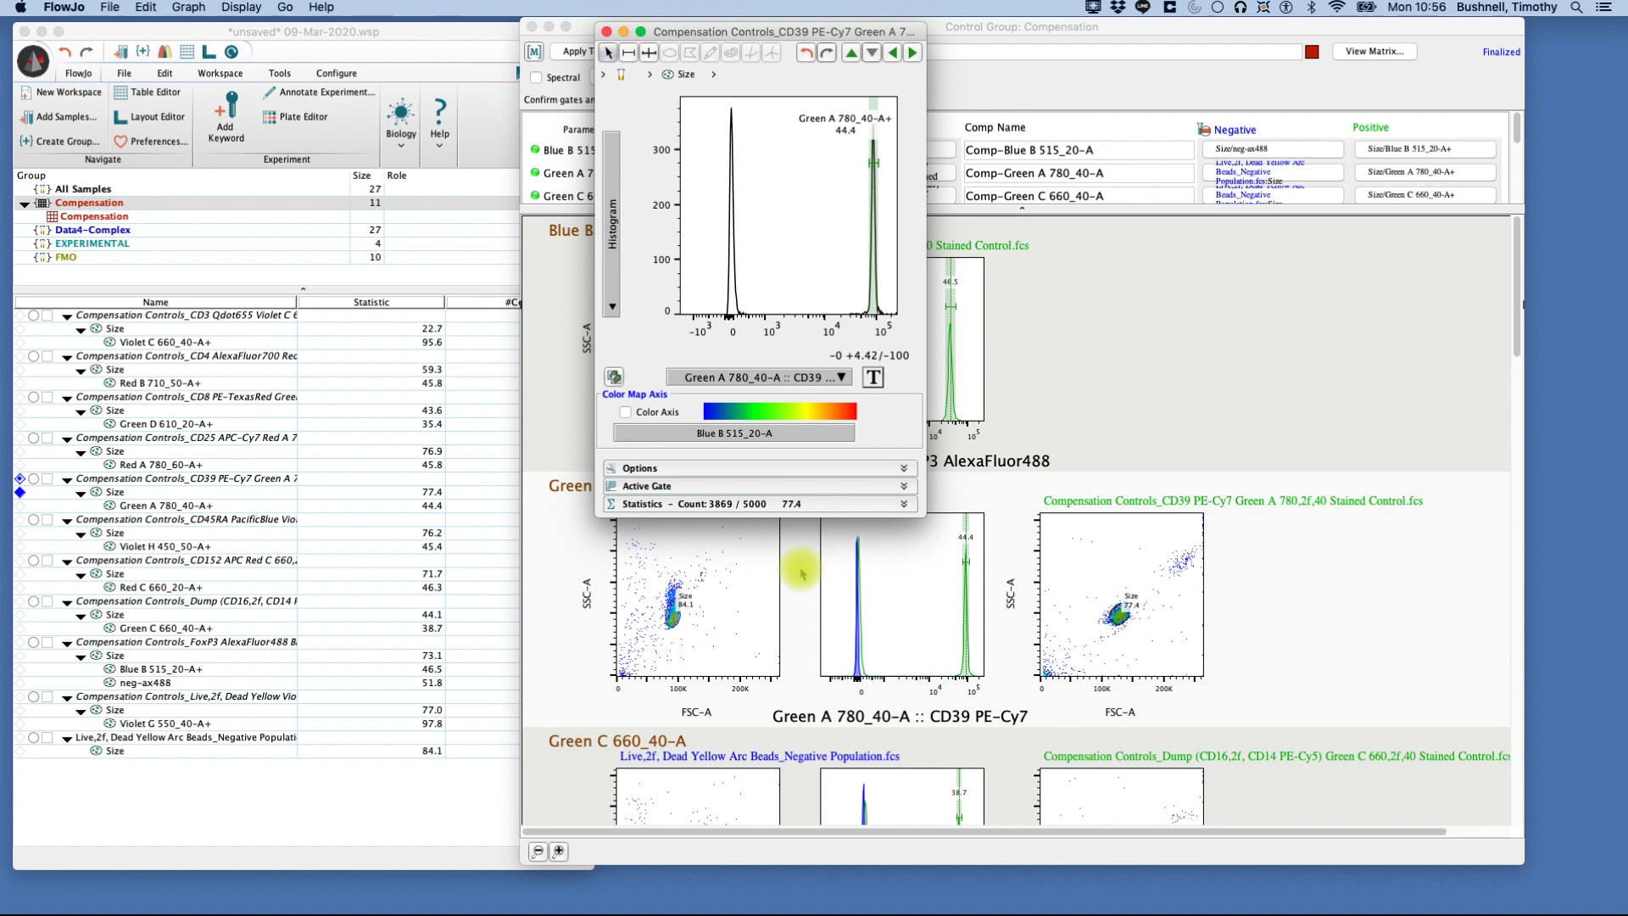
- Draw a range gate named neg Pecy7 around the left negative peak and close the graph
click(629, 53)
drag(720, 256, 743, 255)
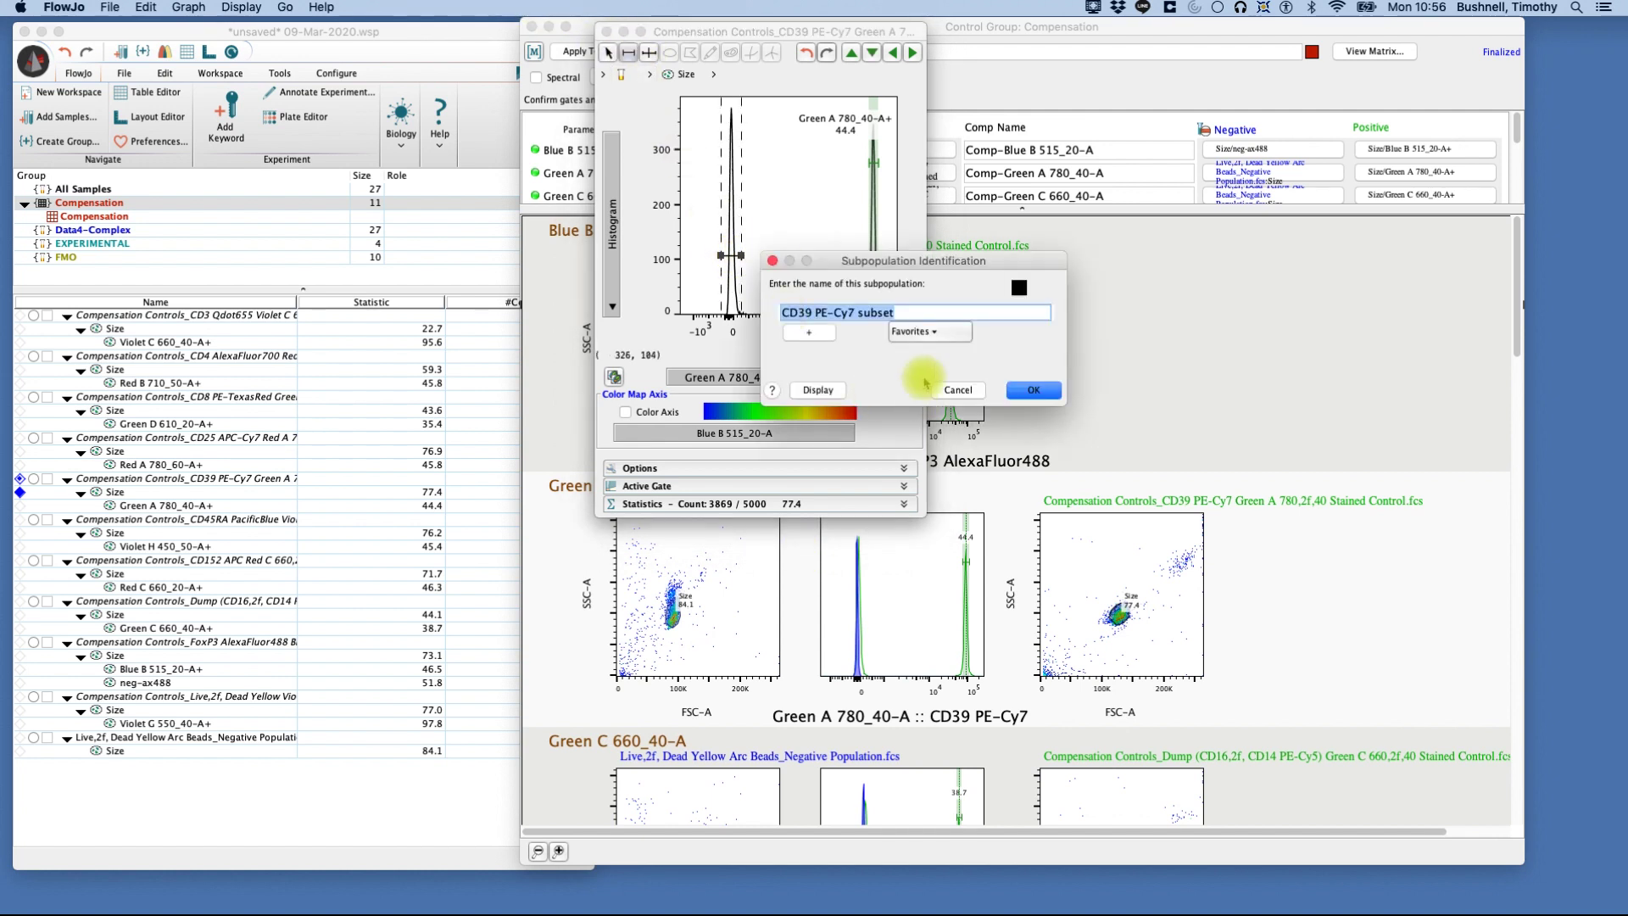
text(n)
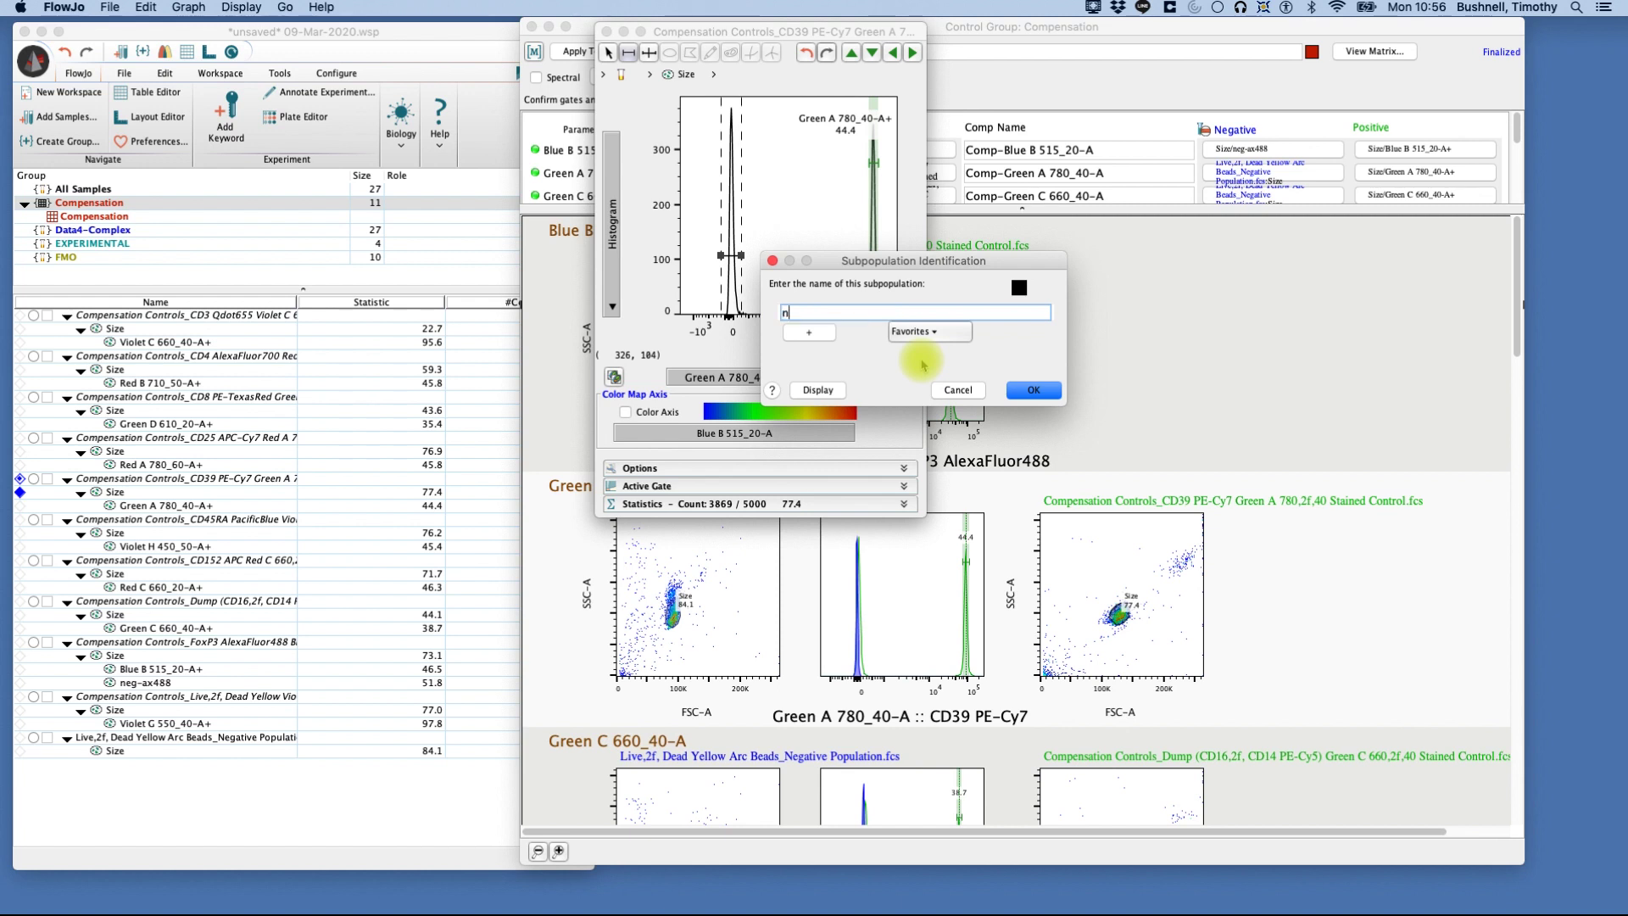
text(eg Pecy7)
key(Return)
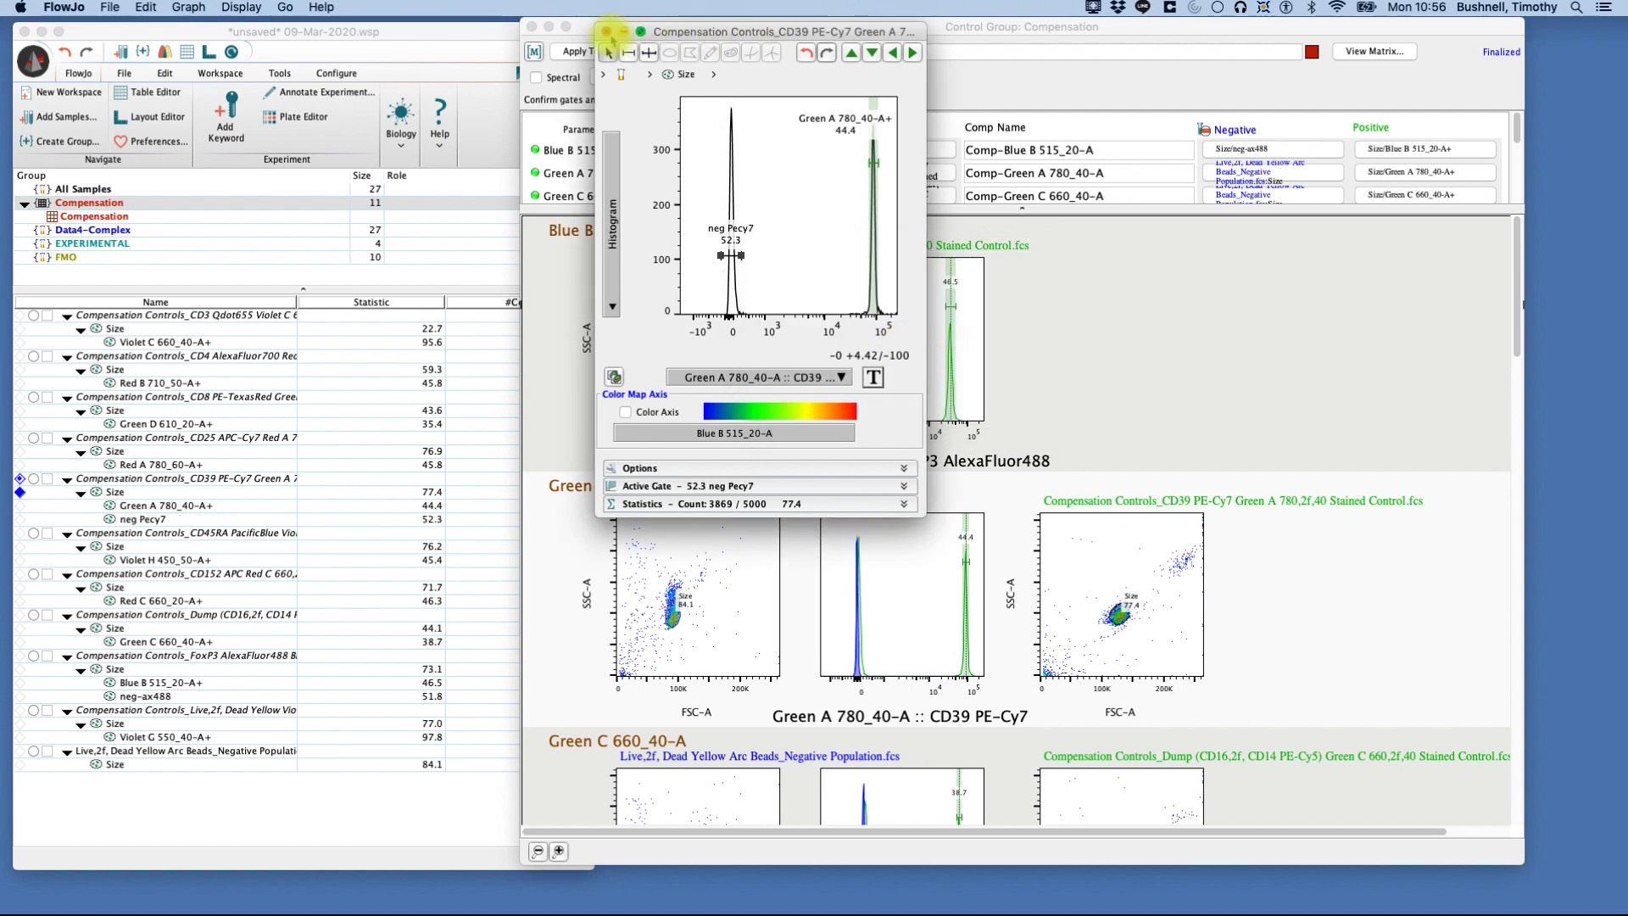
click(605, 31)
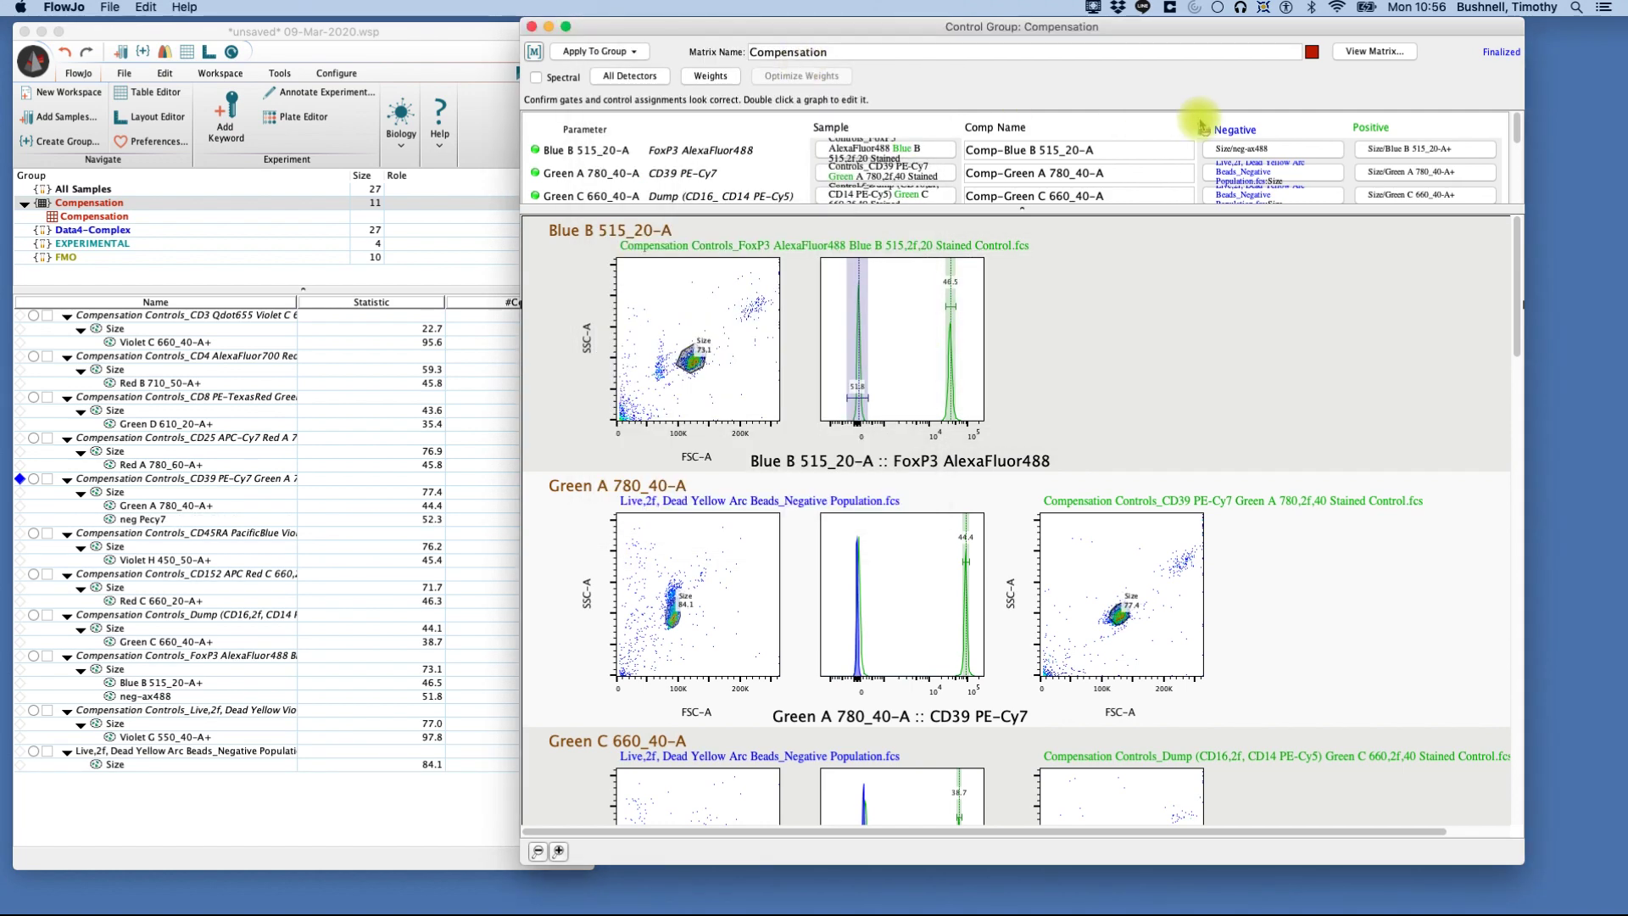
- Set Size/neg Pecy7 as the negative population for Green A 780_40-A
click(1264, 172)
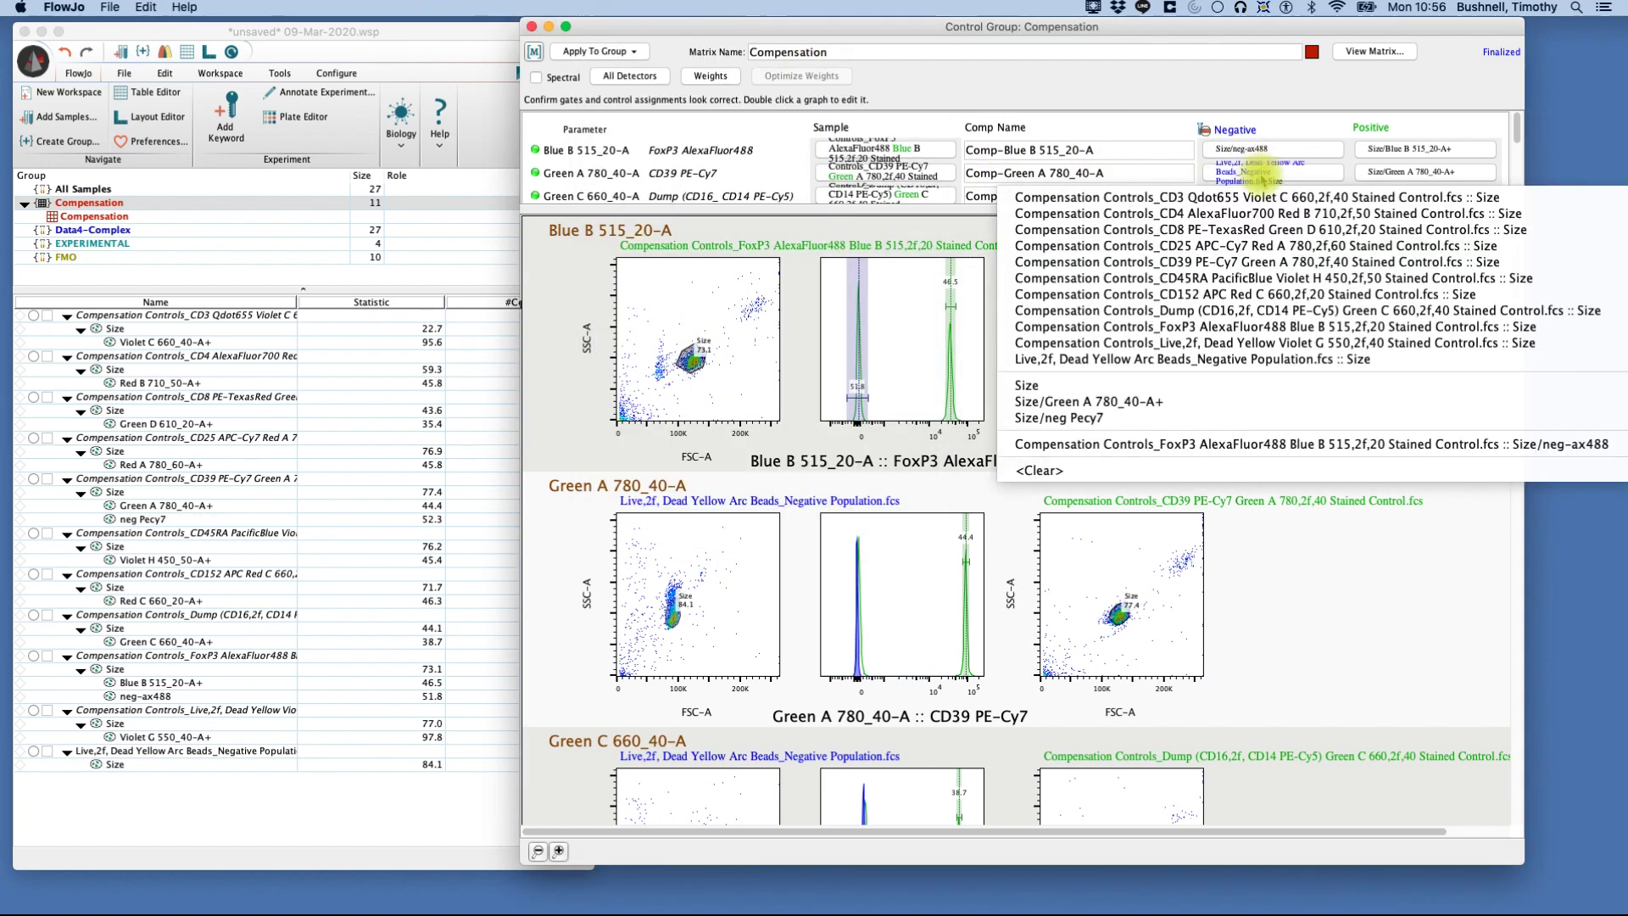
click(1242, 417)
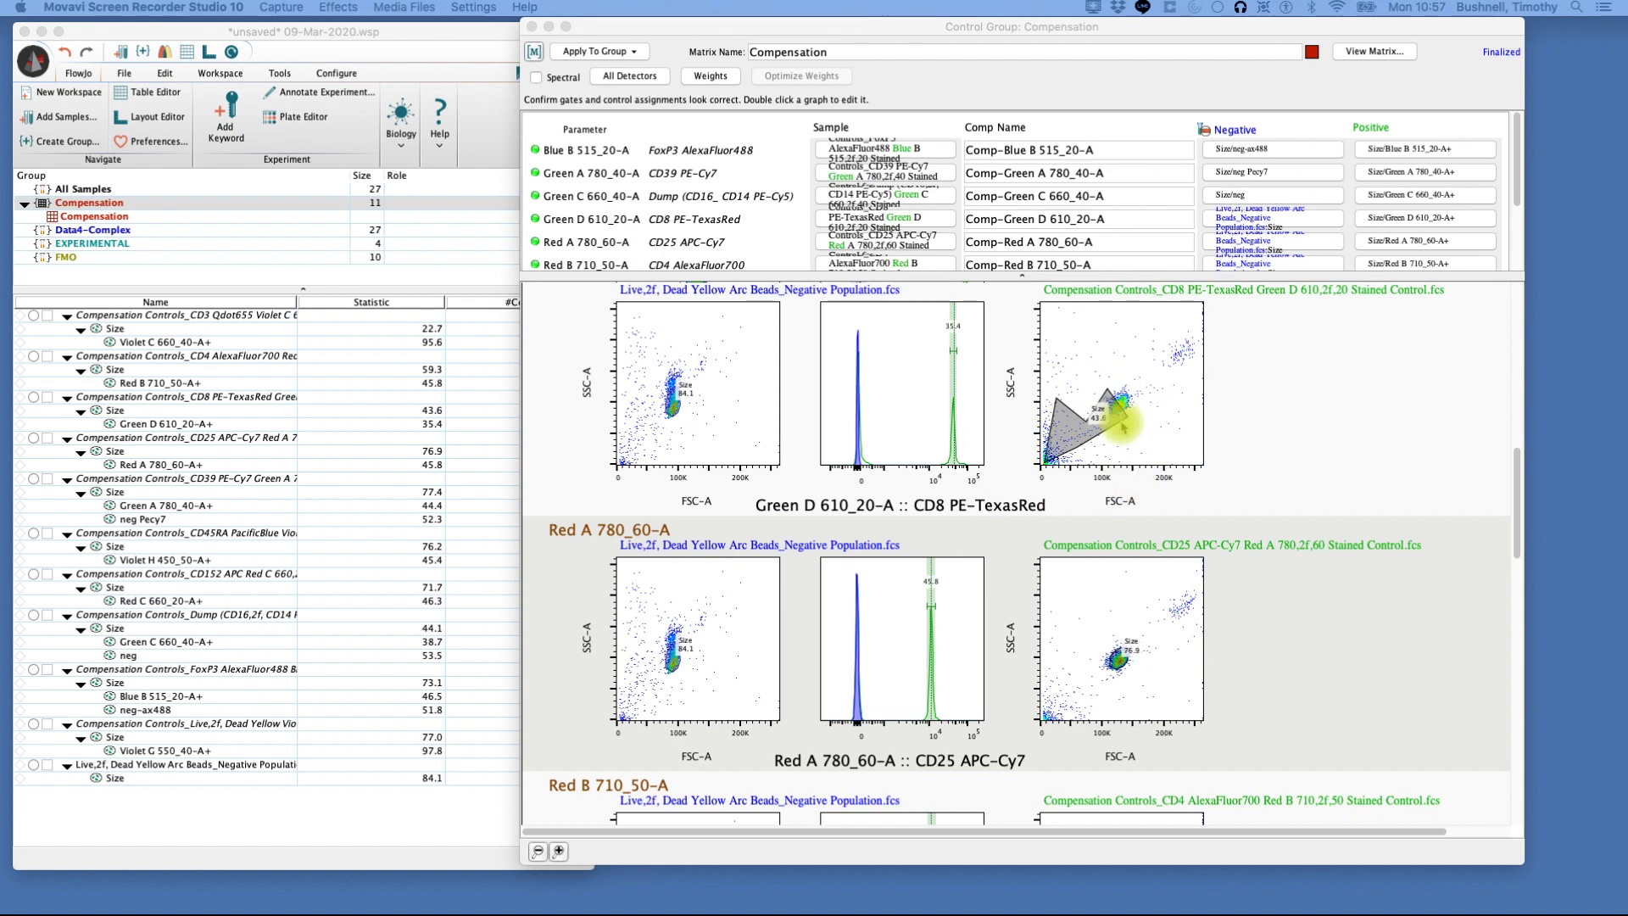
click(1123, 427)
- Reshape the CD8 PE-TexasRed Size gate tightly around the main bead cluster (68.6%) and drill into it
double_click(1124, 426)
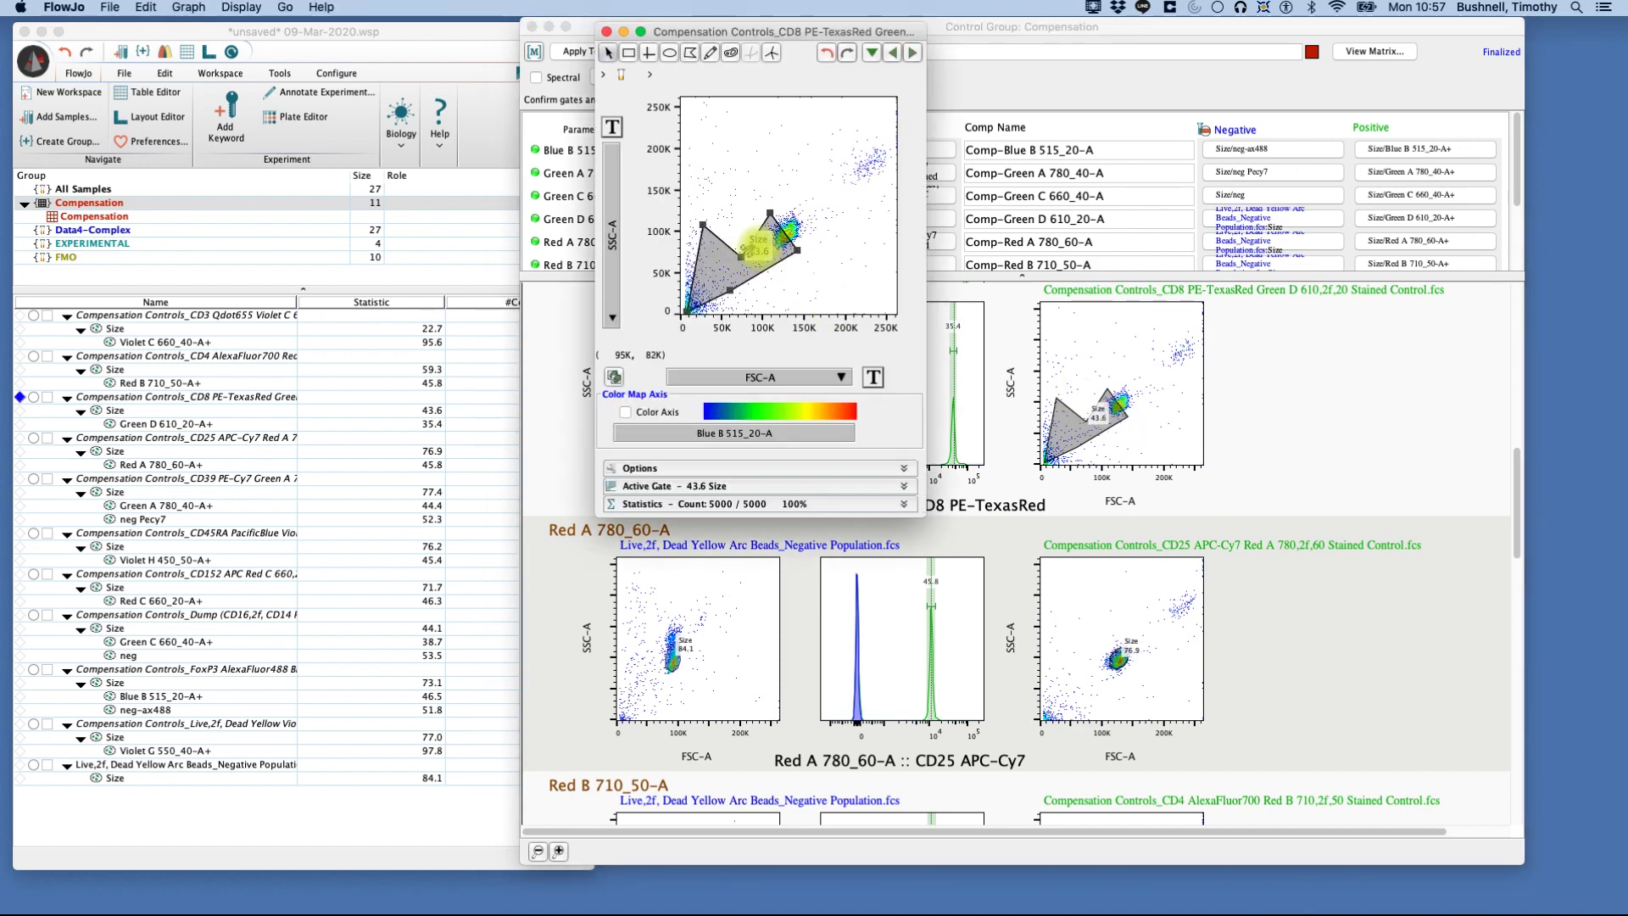
drag(797, 278, 849, 305)
drag(788, 252, 805, 238)
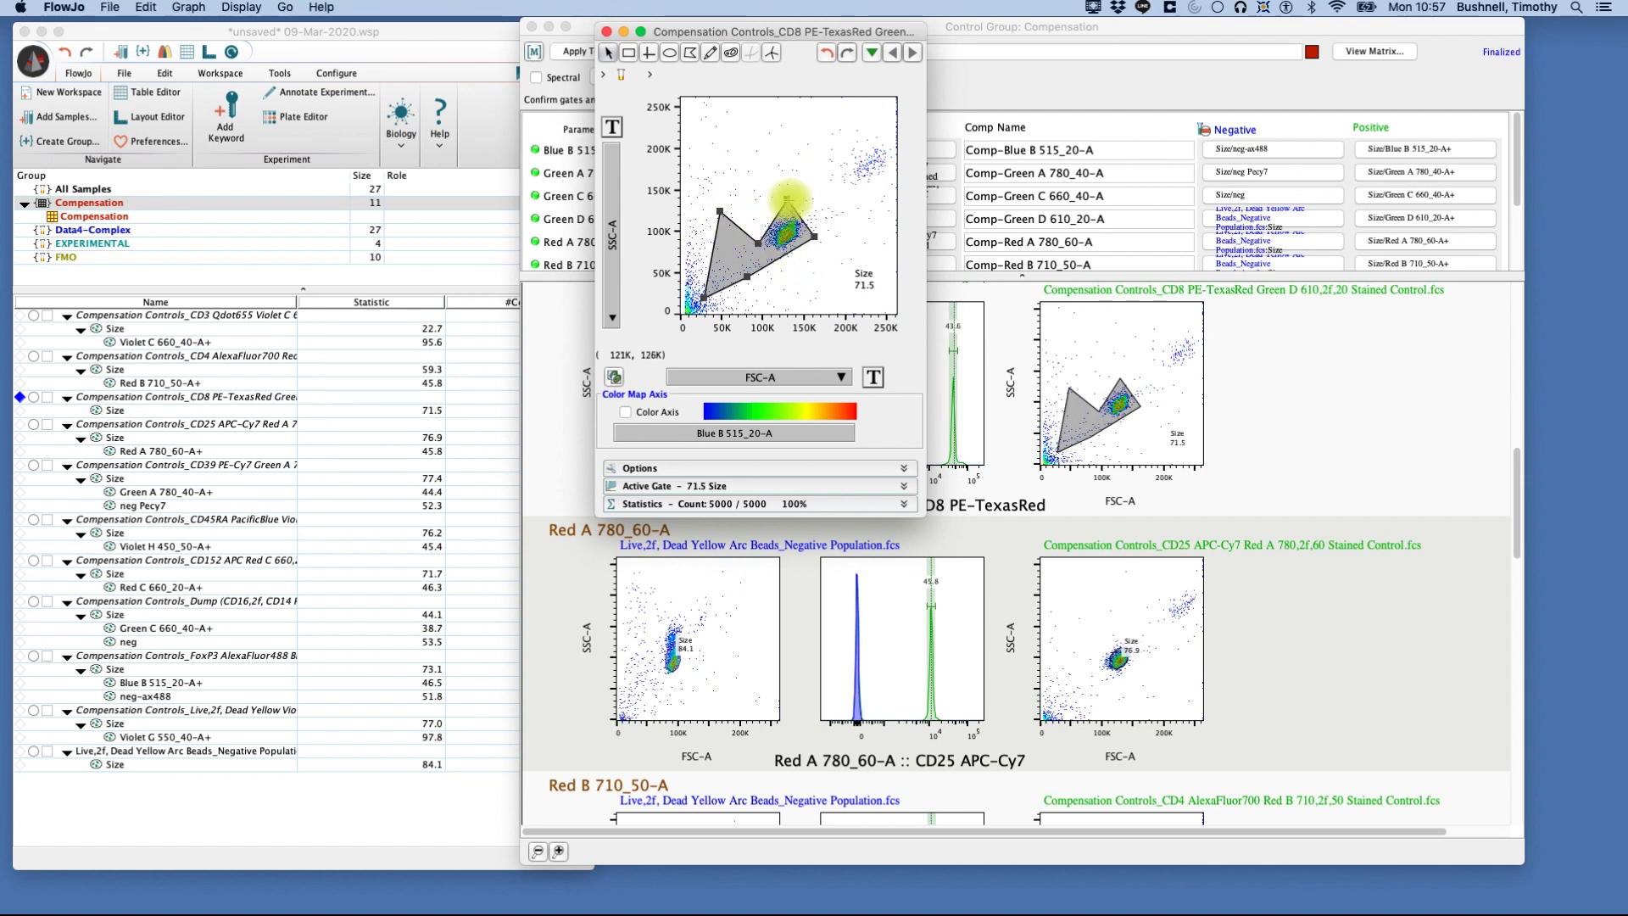
drag(818, 235, 807, 235)
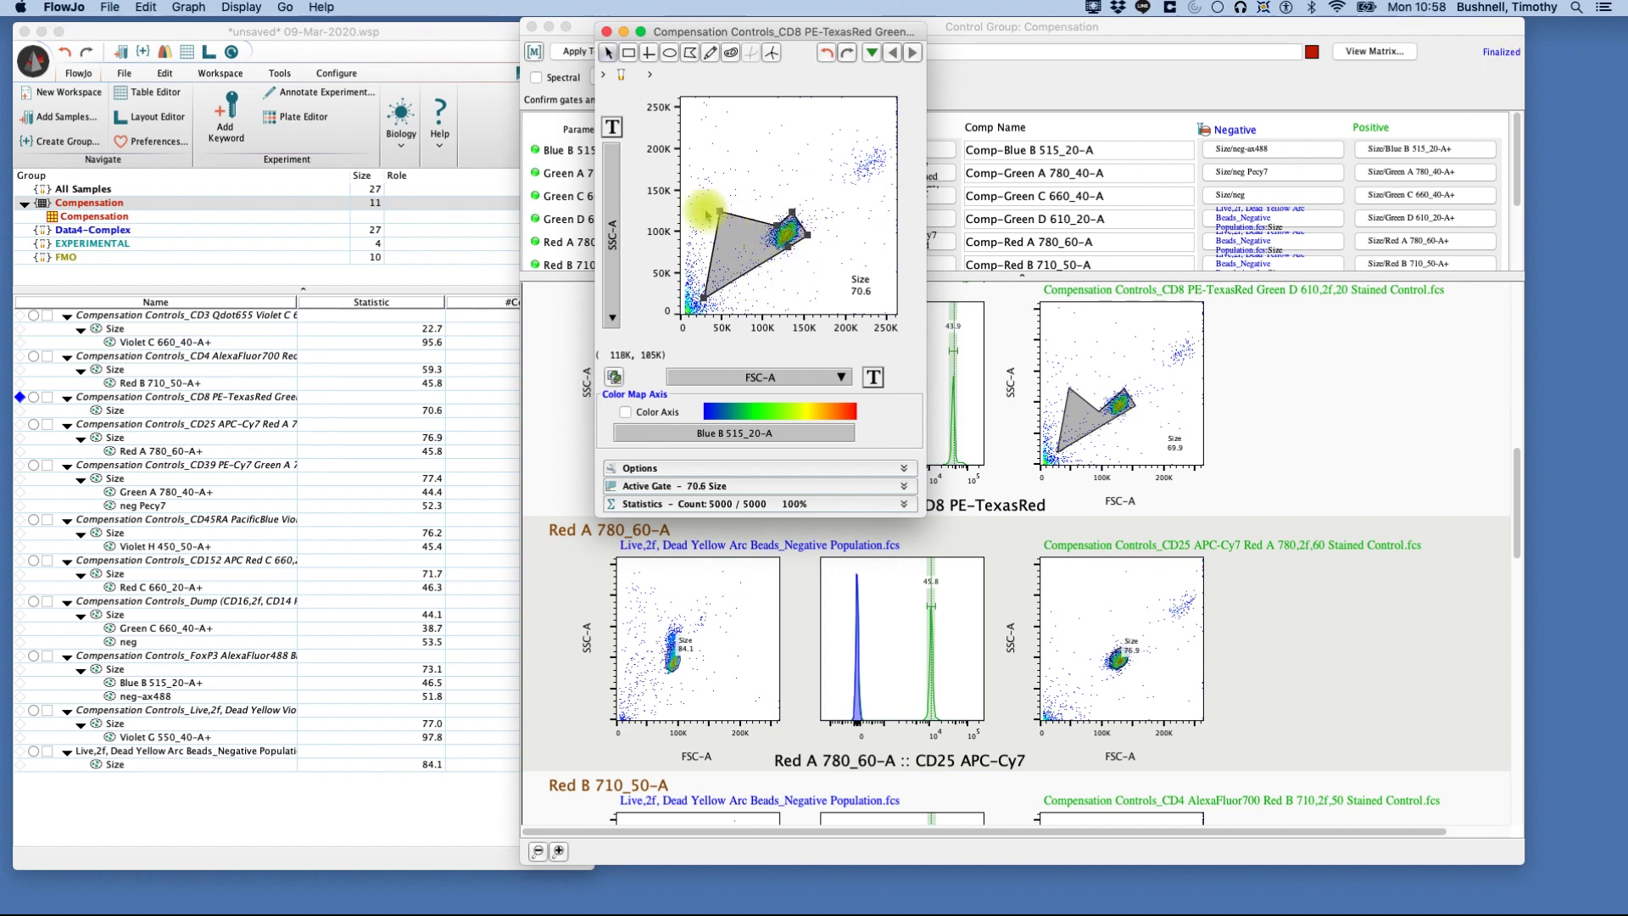
drag(720, 210, 764, 239)
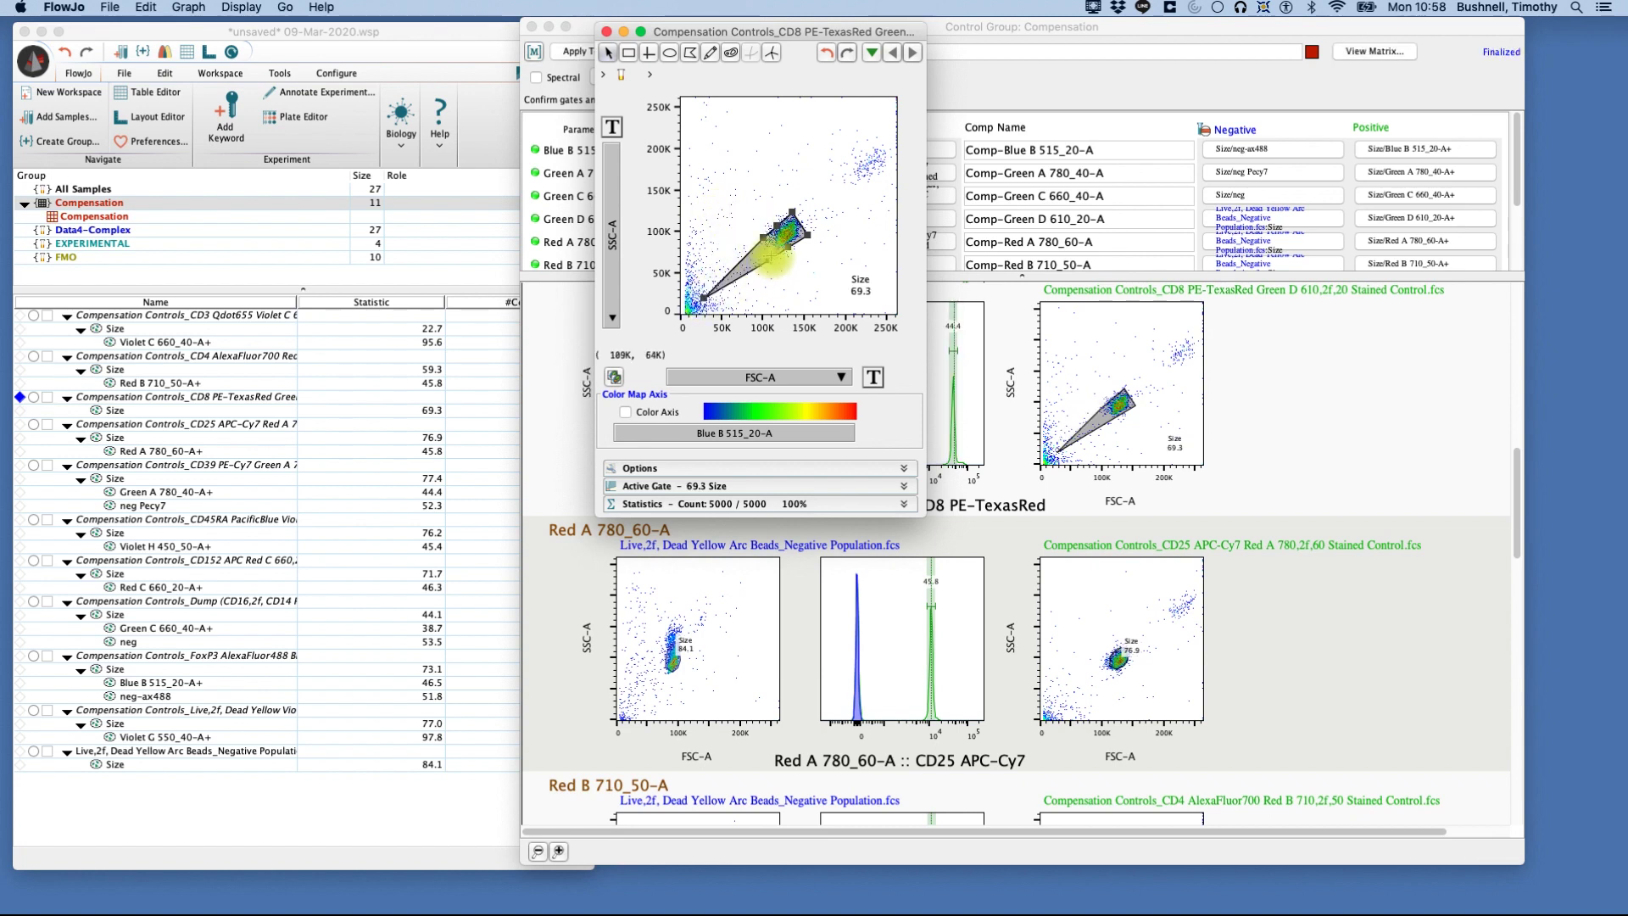
drag(773, 260, 800, 228)
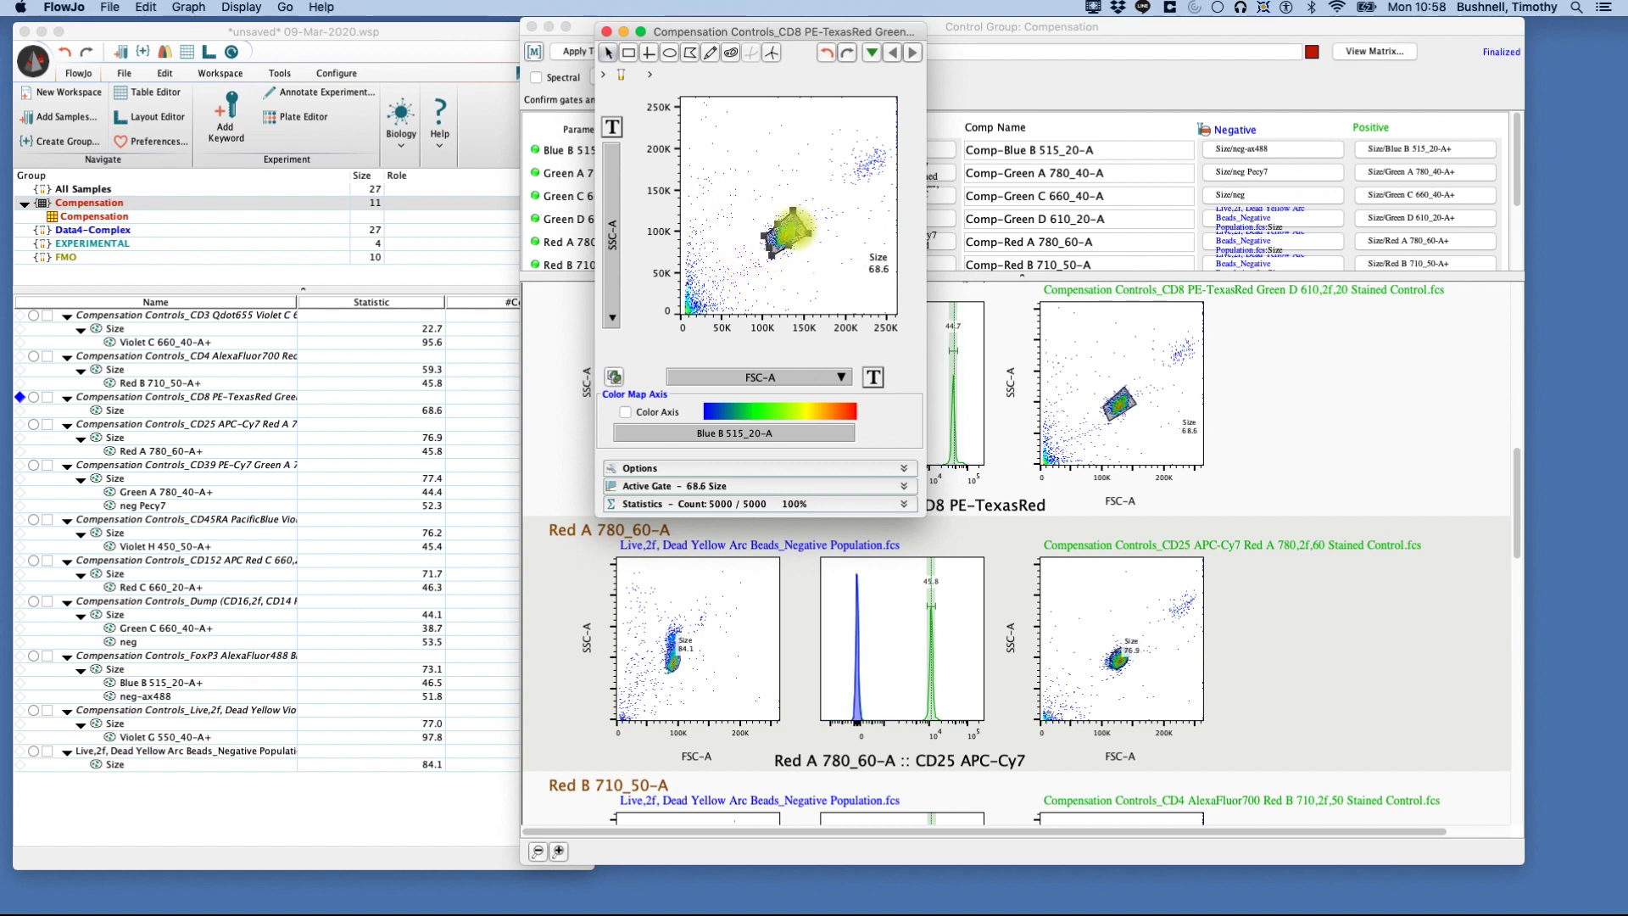
double_click(793, 216)
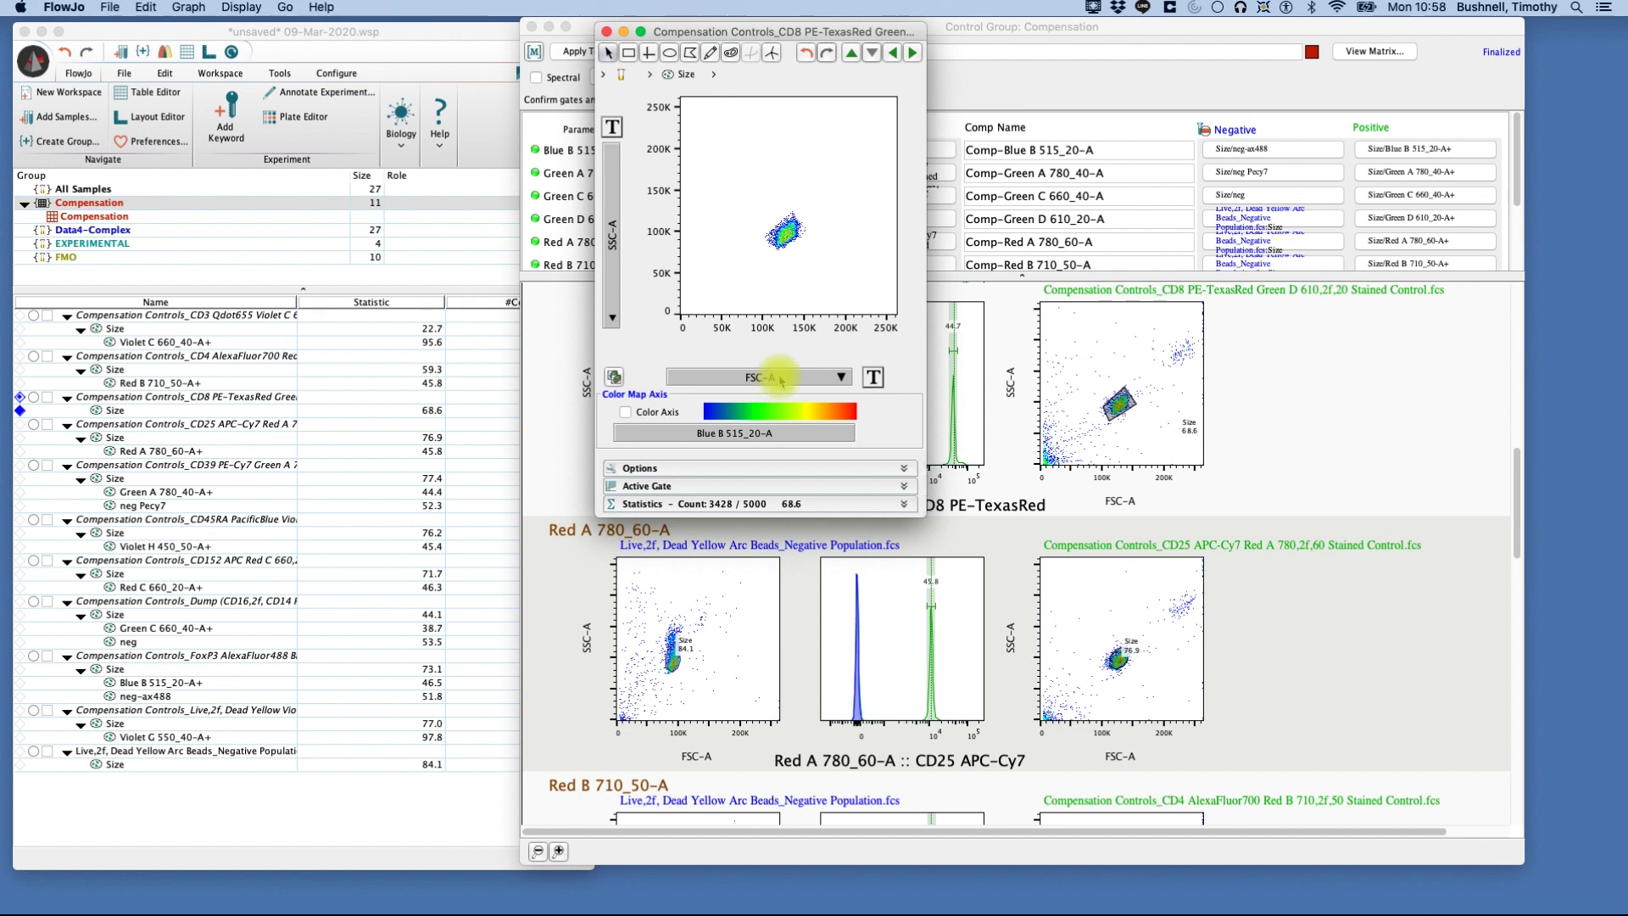
- Plot a Green D 610_20-A histogram and add a neg range gate (48.8%) on the negative peak
click(781, 380)
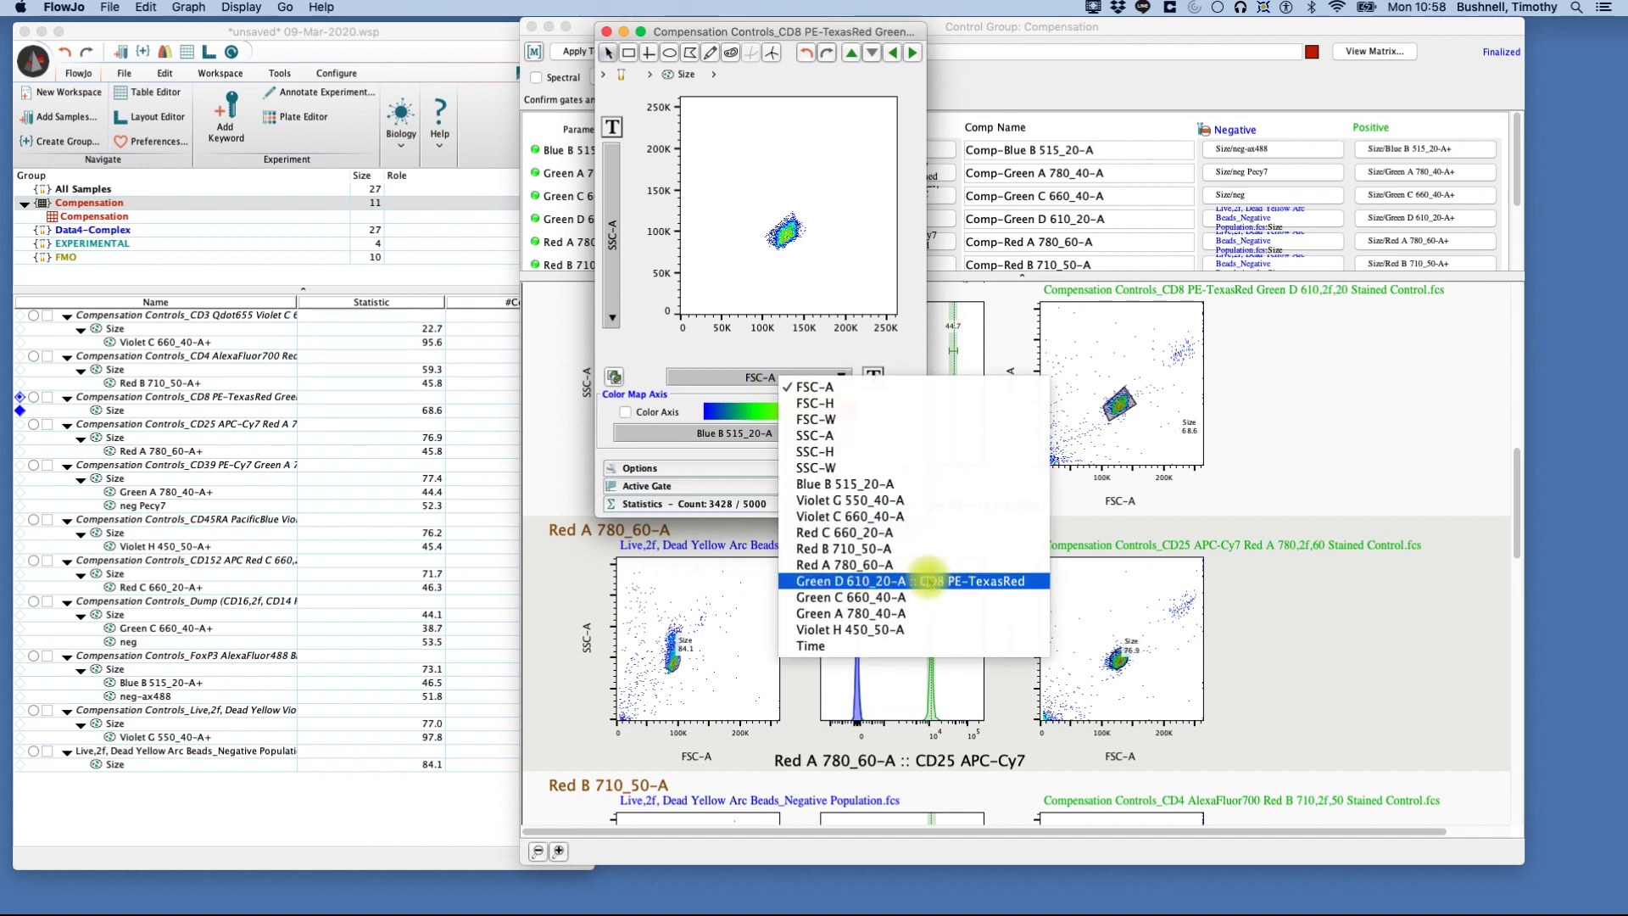
click(927, 580)
click(613, 317)
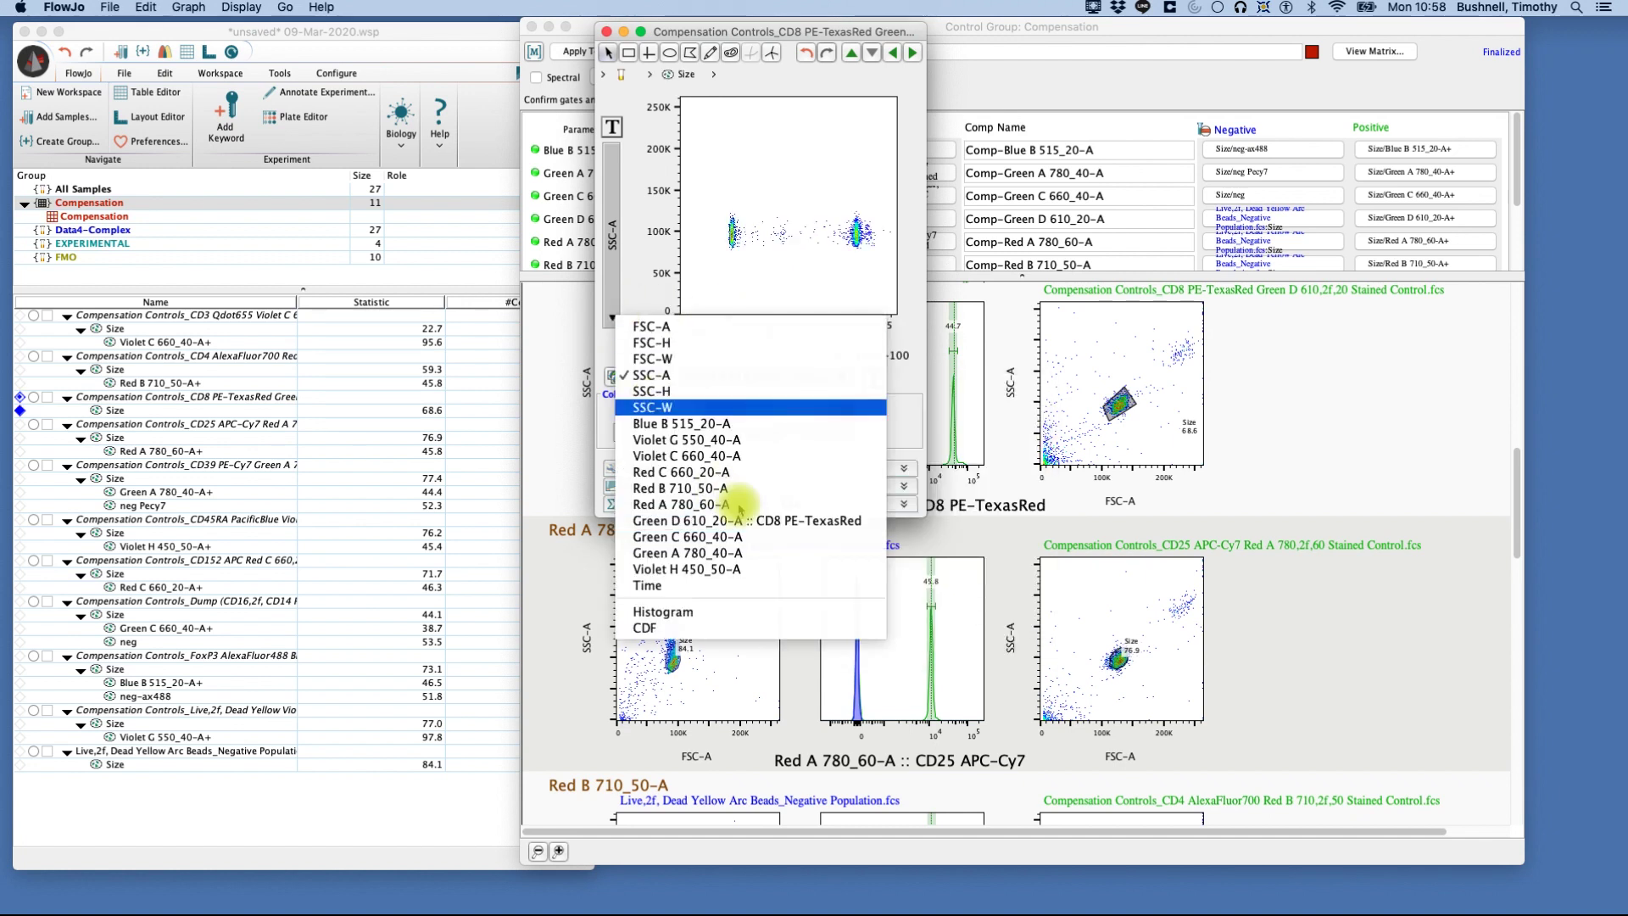
click(715, 612)
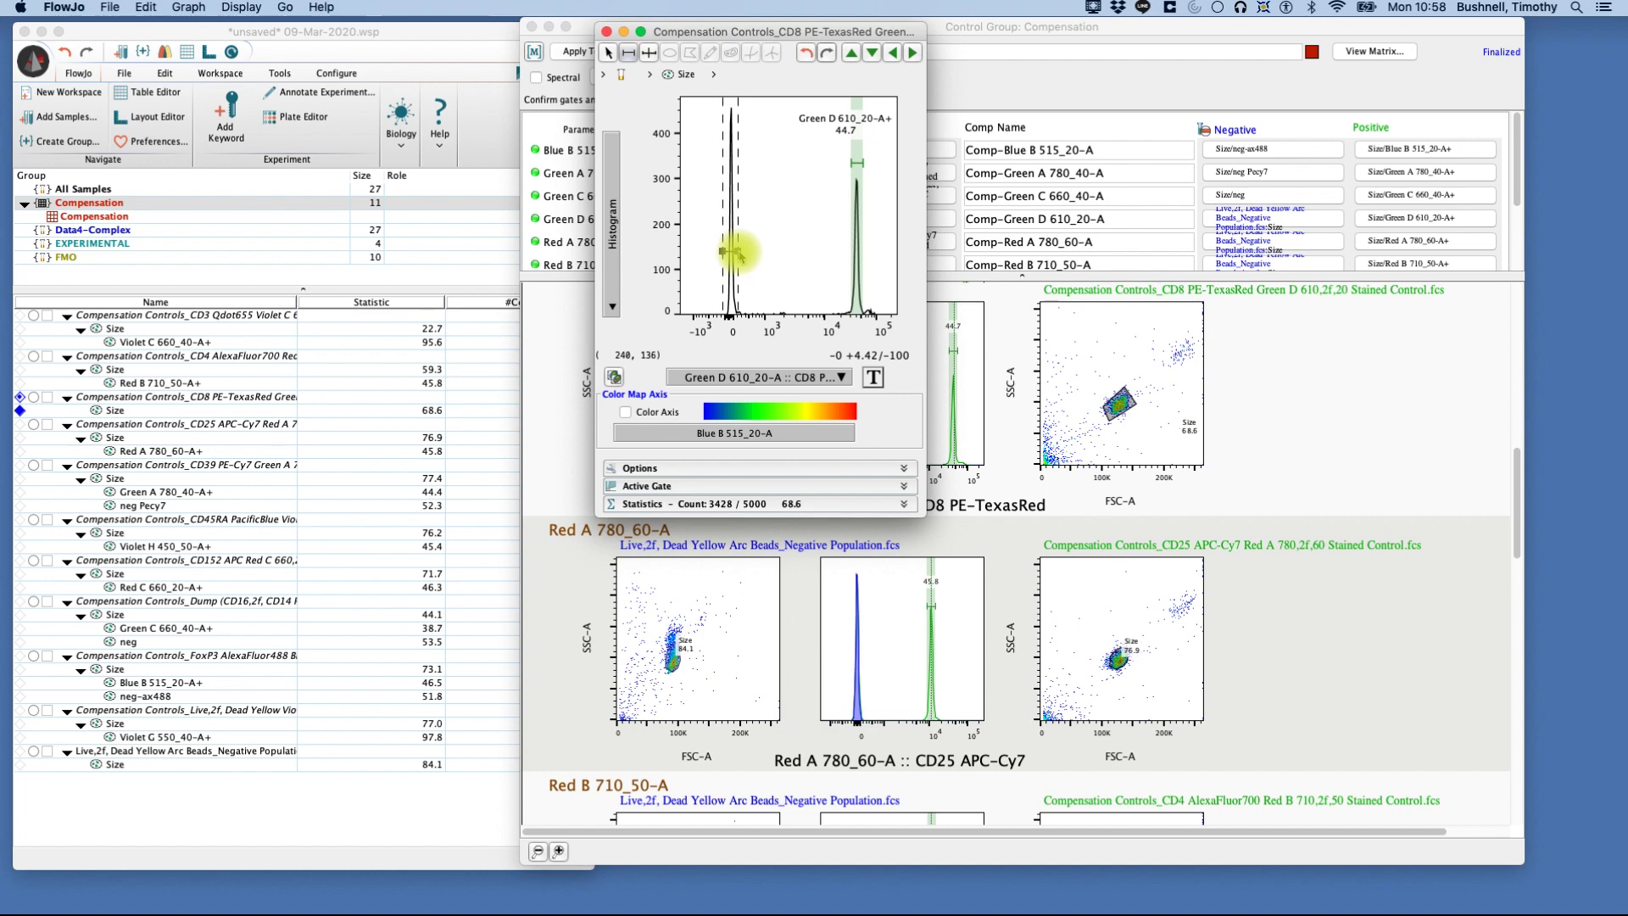
drag(742, 256, 744, 256)
text(neg)
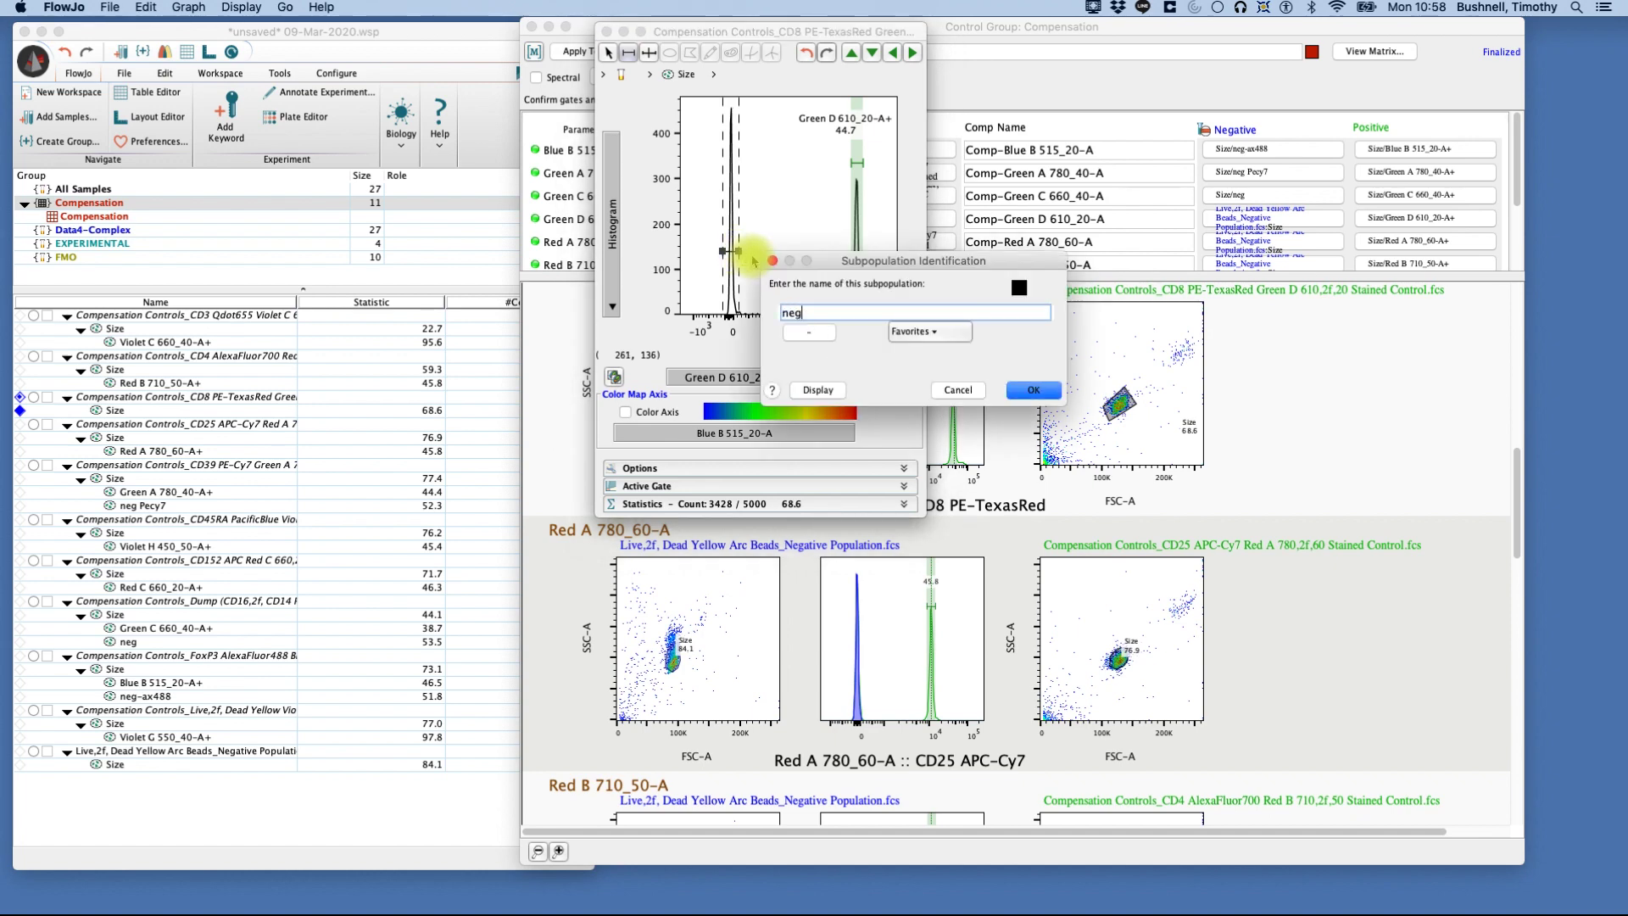
key(Return)
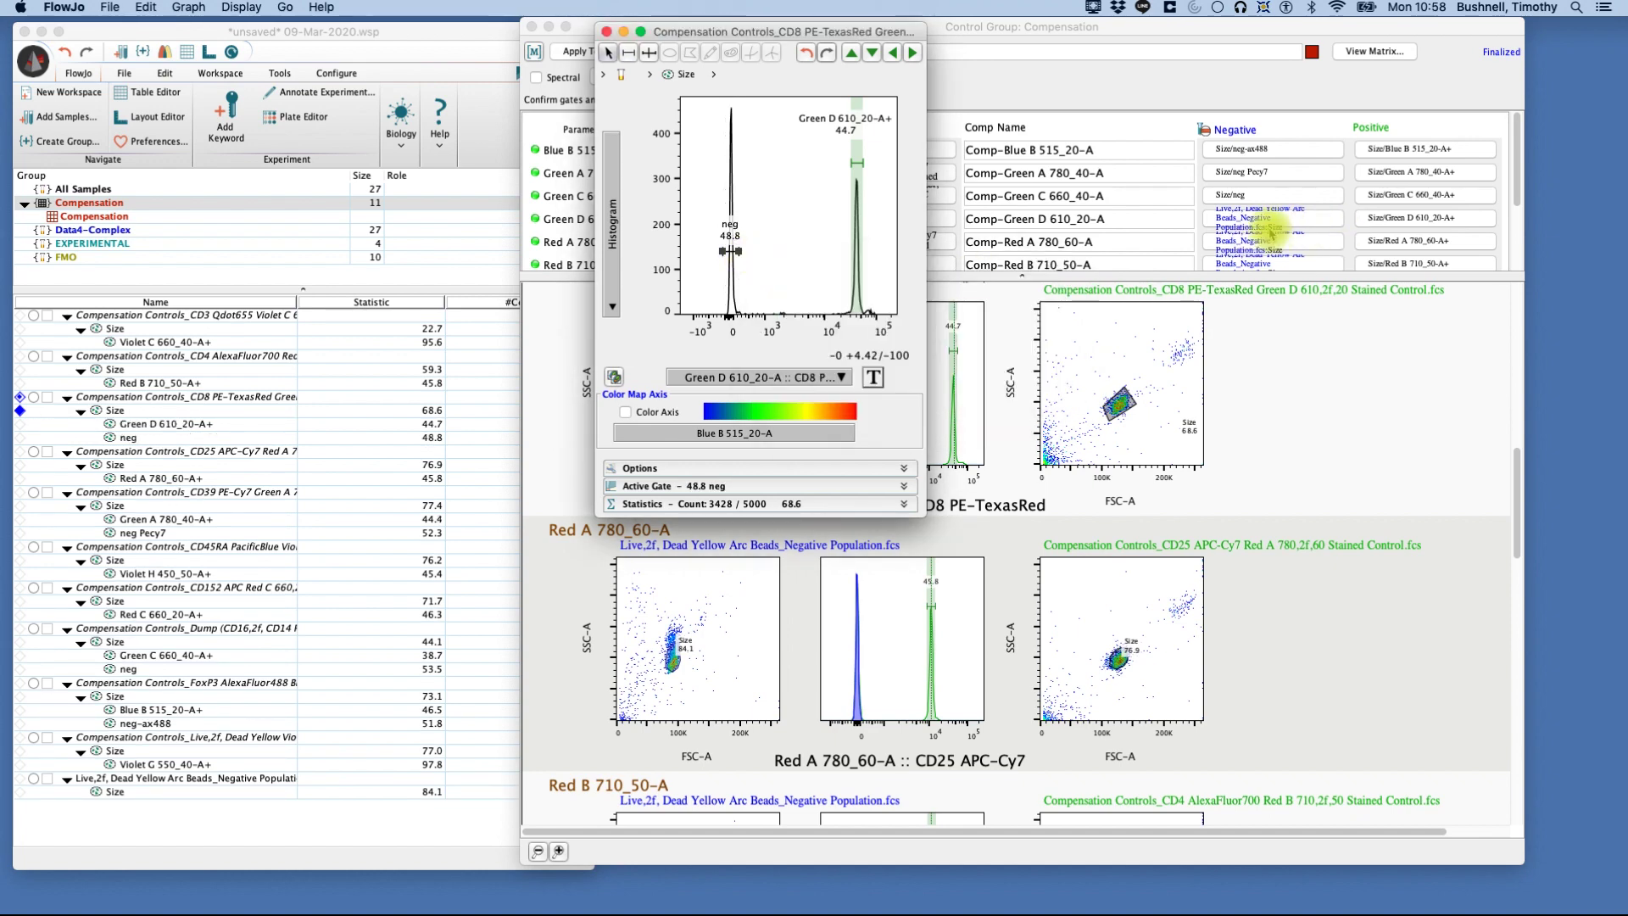
- Set Size/neg as the negative population for Green D 610_20-A
click(1274, 222)
click(1274, 223)
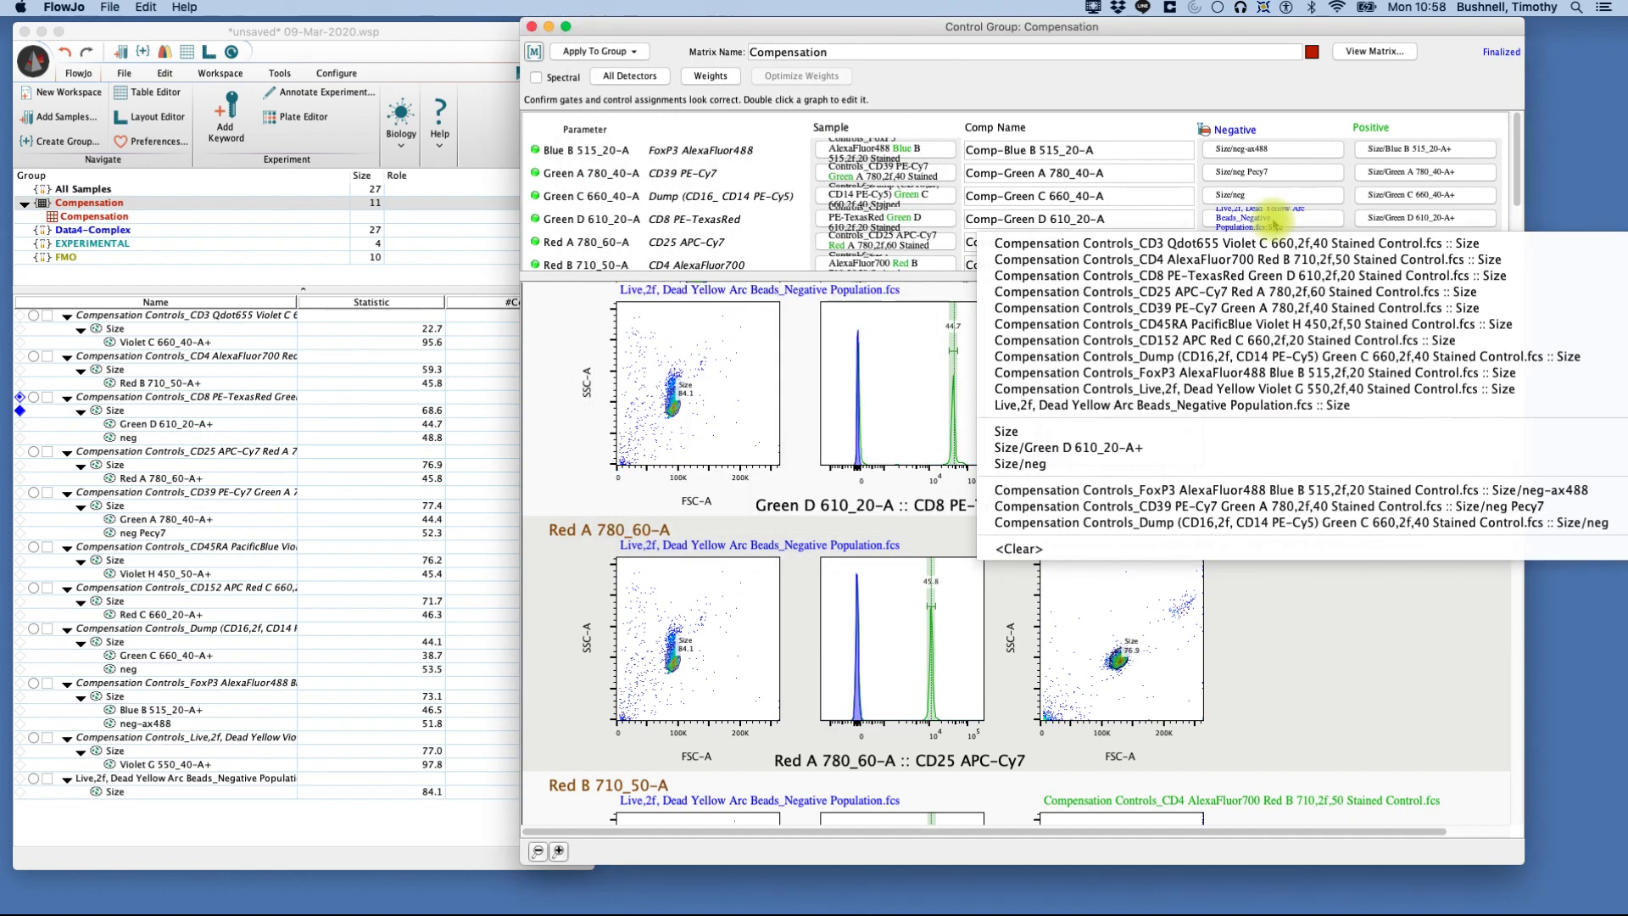
click(1173, 467)
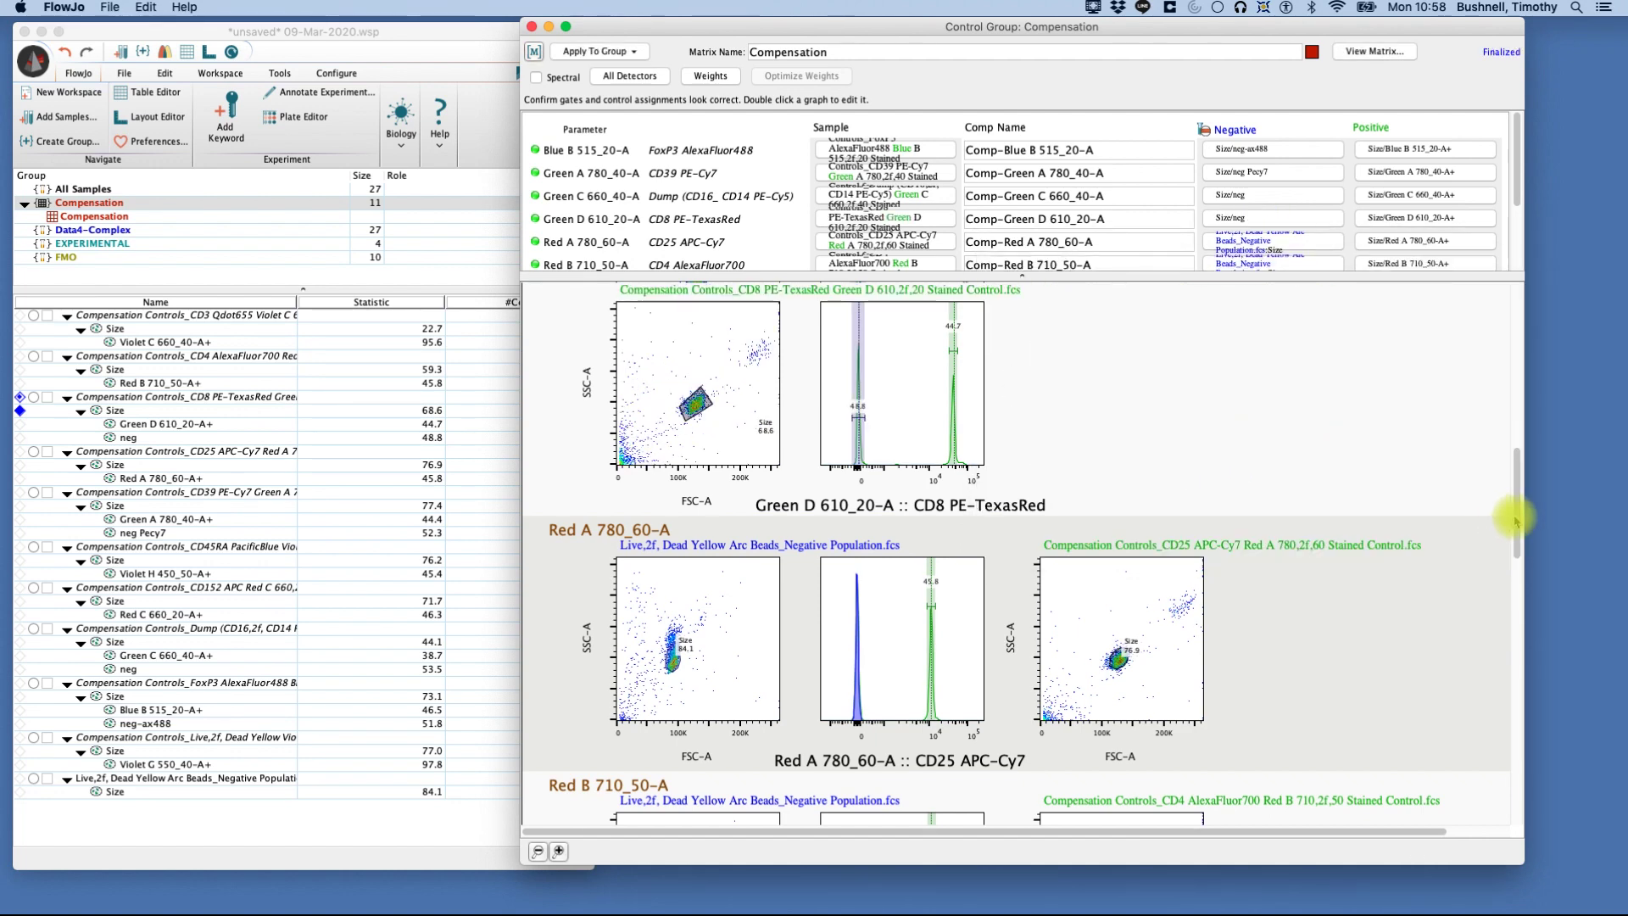
- Open the CD3 Qdot655 scatter plot and shift its Size gate onto the main bead cluster (23.9%)
drag(1516, 519, 1515, 569)
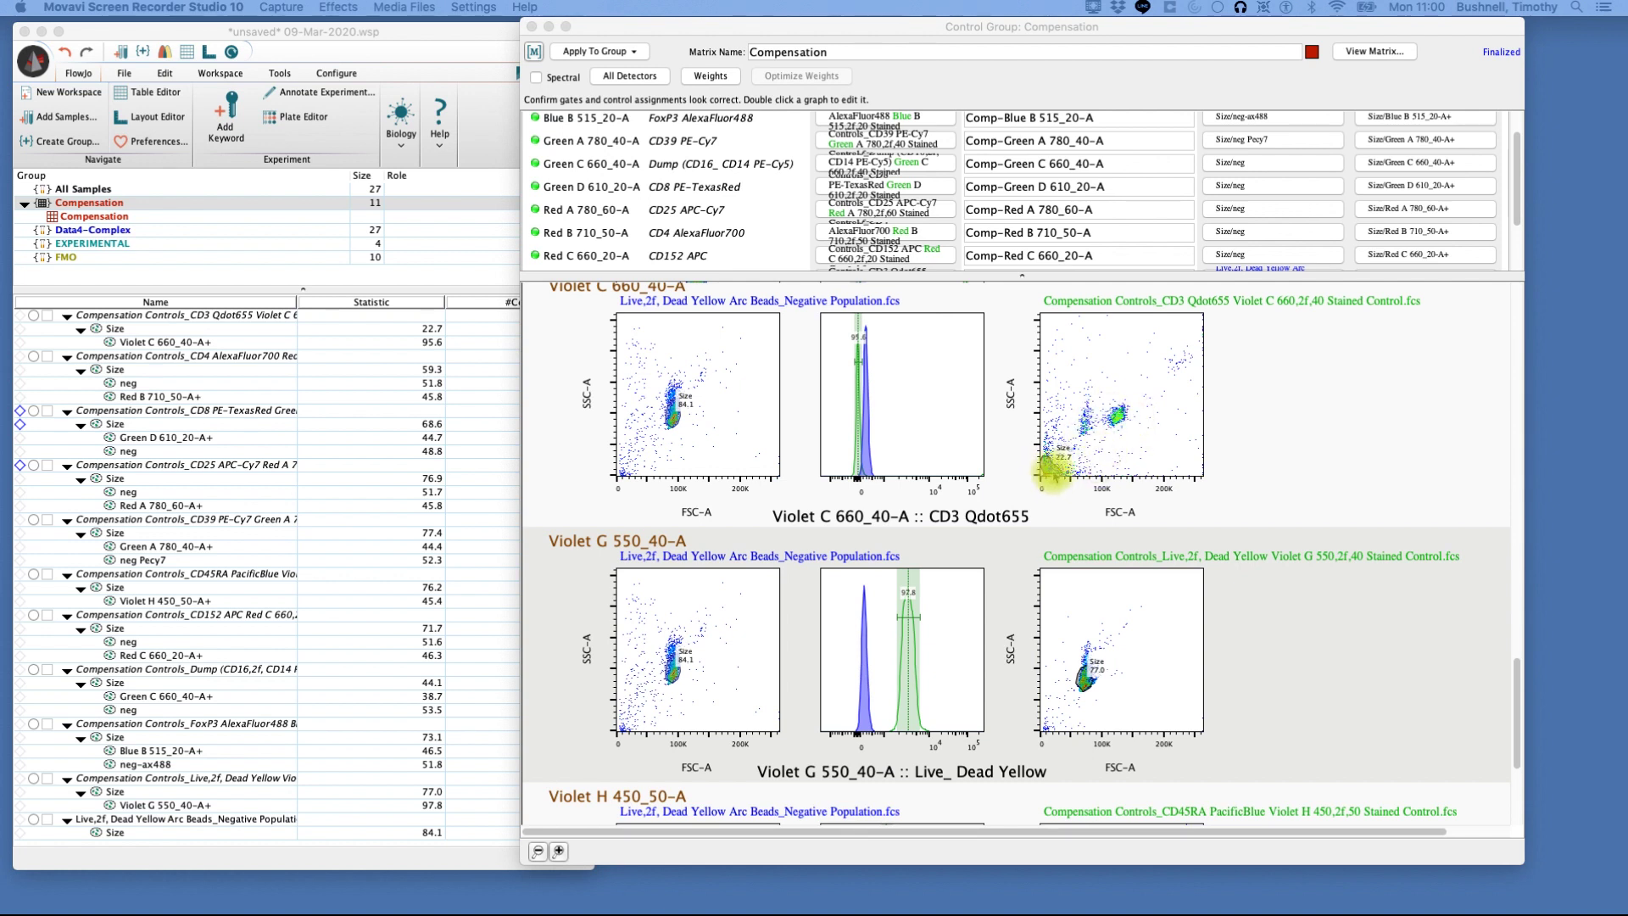
double_click(1076, 450)
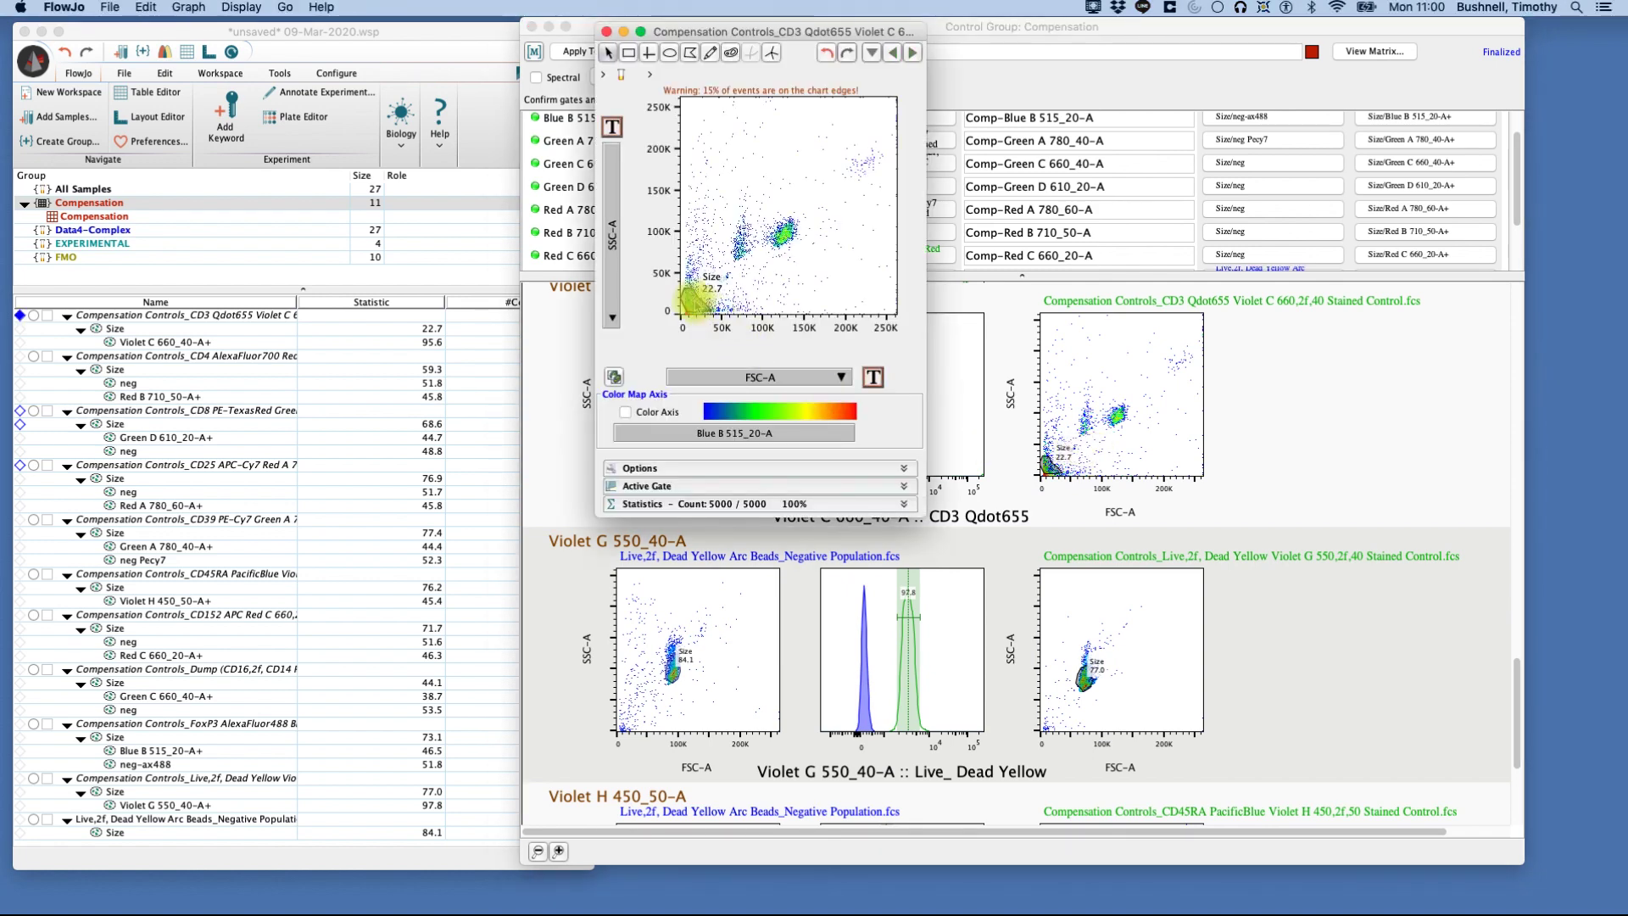
drag(758, 265, 834, 247)
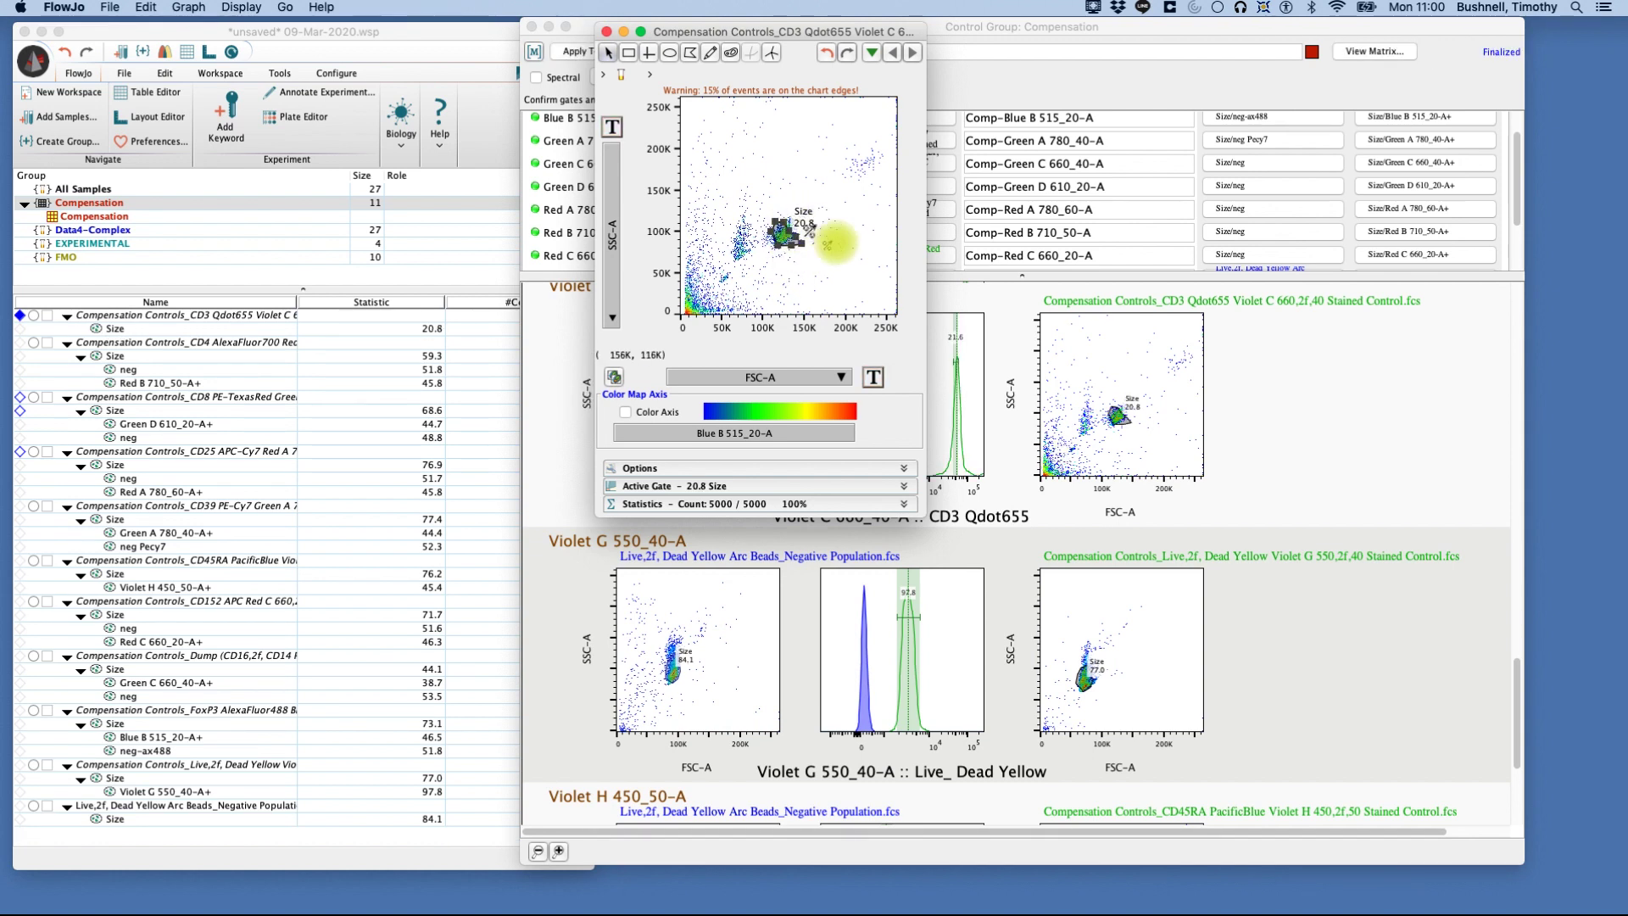
drag(791, 222, 785, 240)
- Show the CD3 Qdot655 Size-gated events as a Violet C 660_40-A histogram
double_click(784, 236)
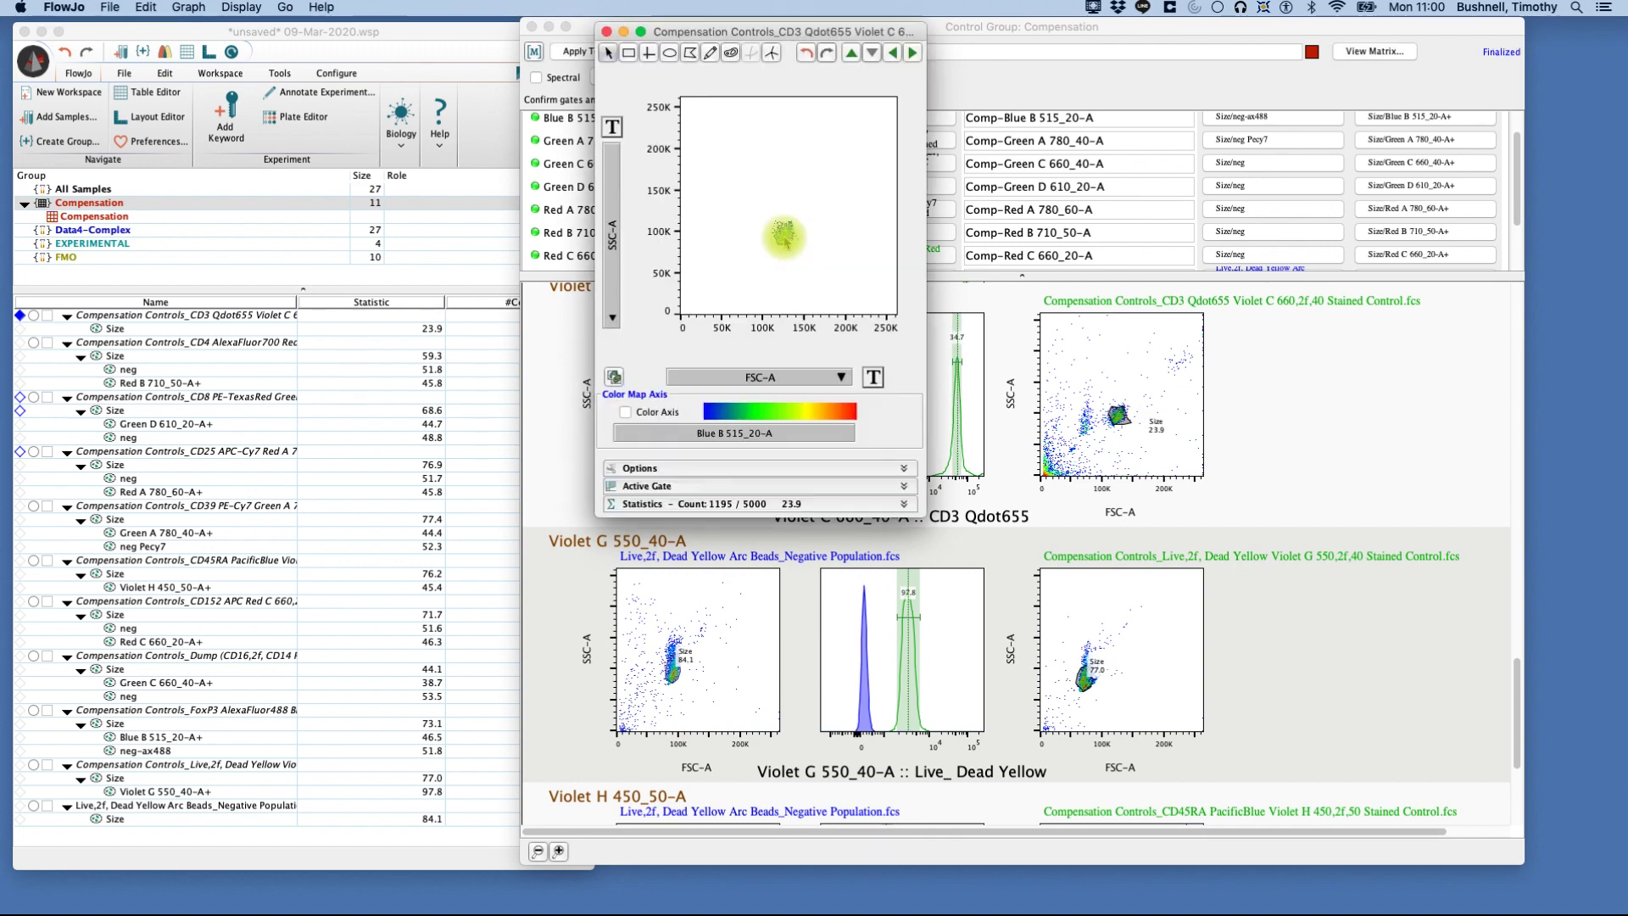
click(764, 383)
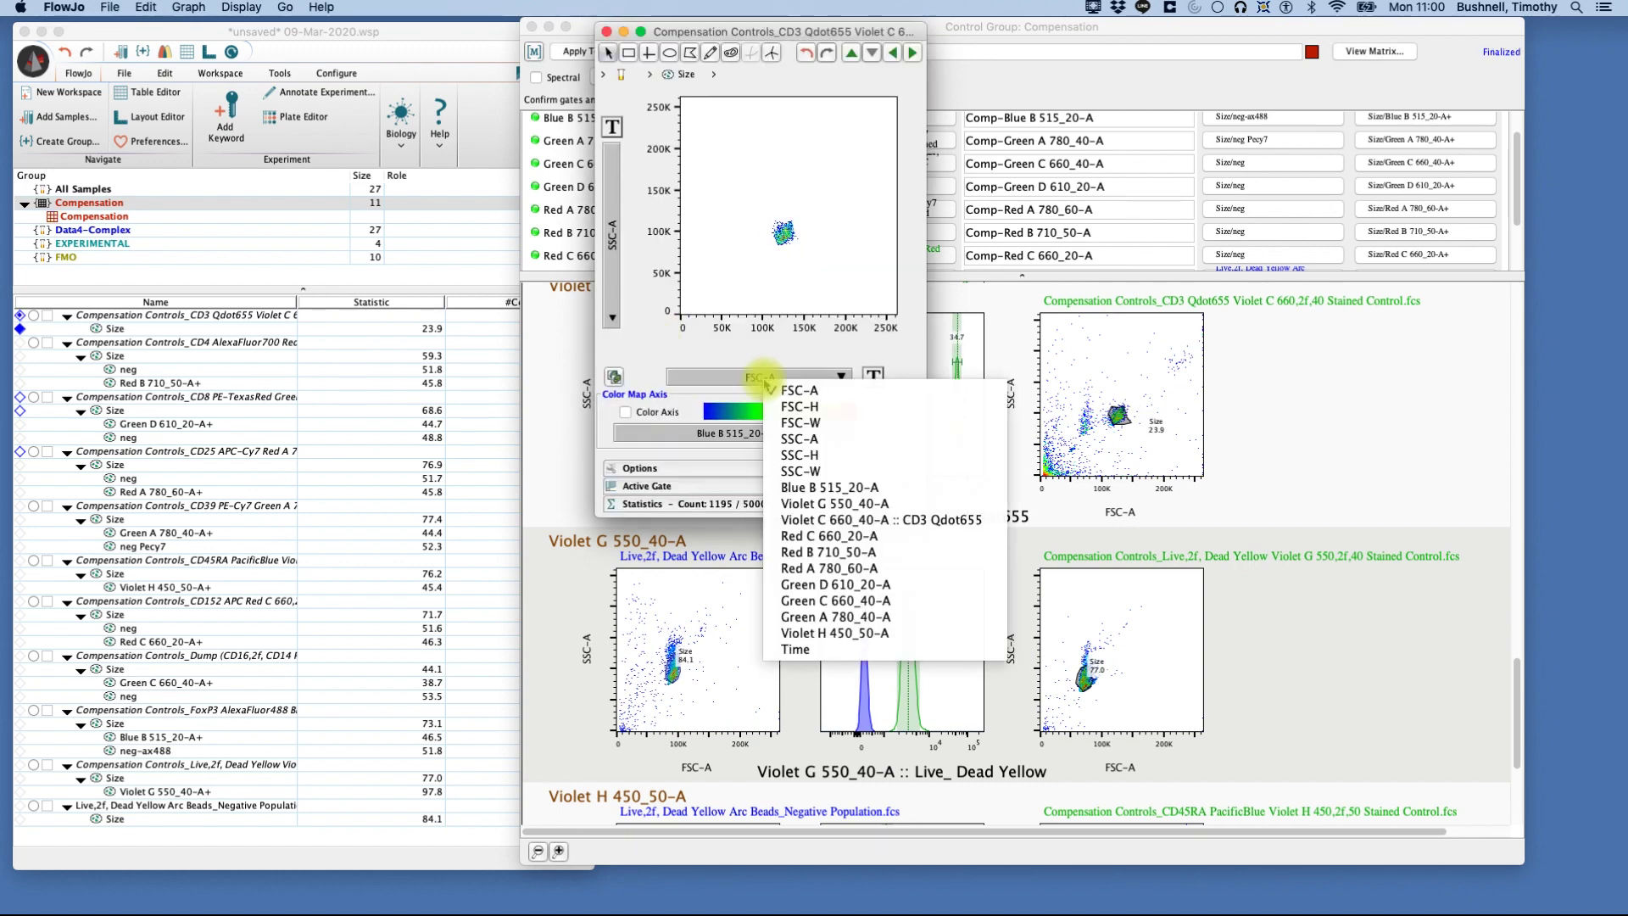
click(810, 527)
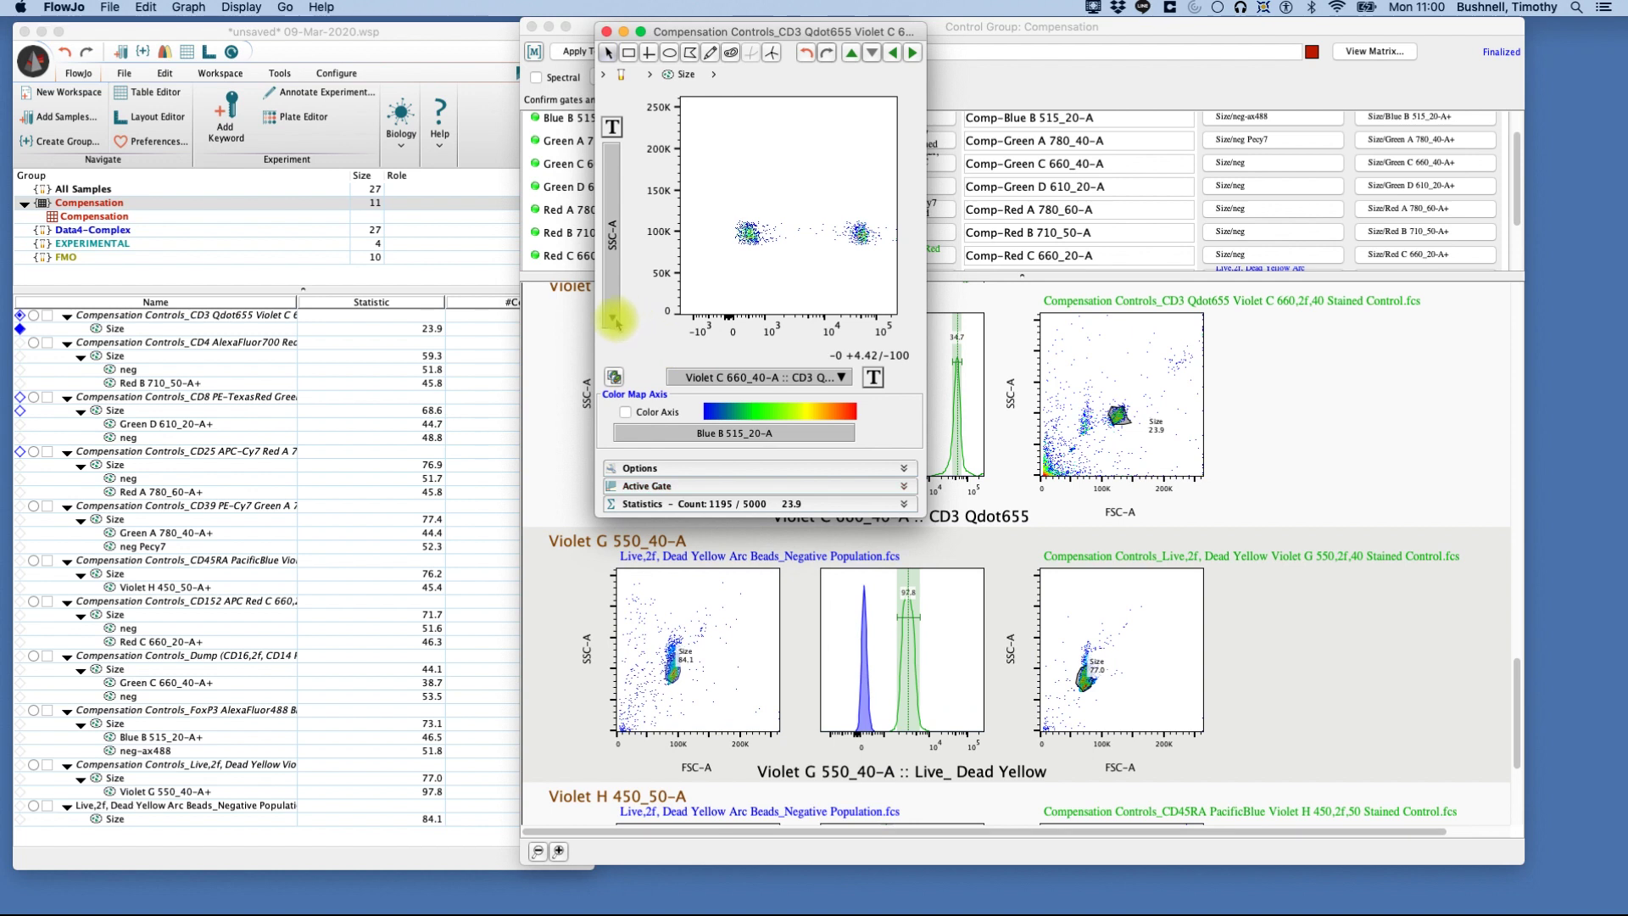
click(614, 320)
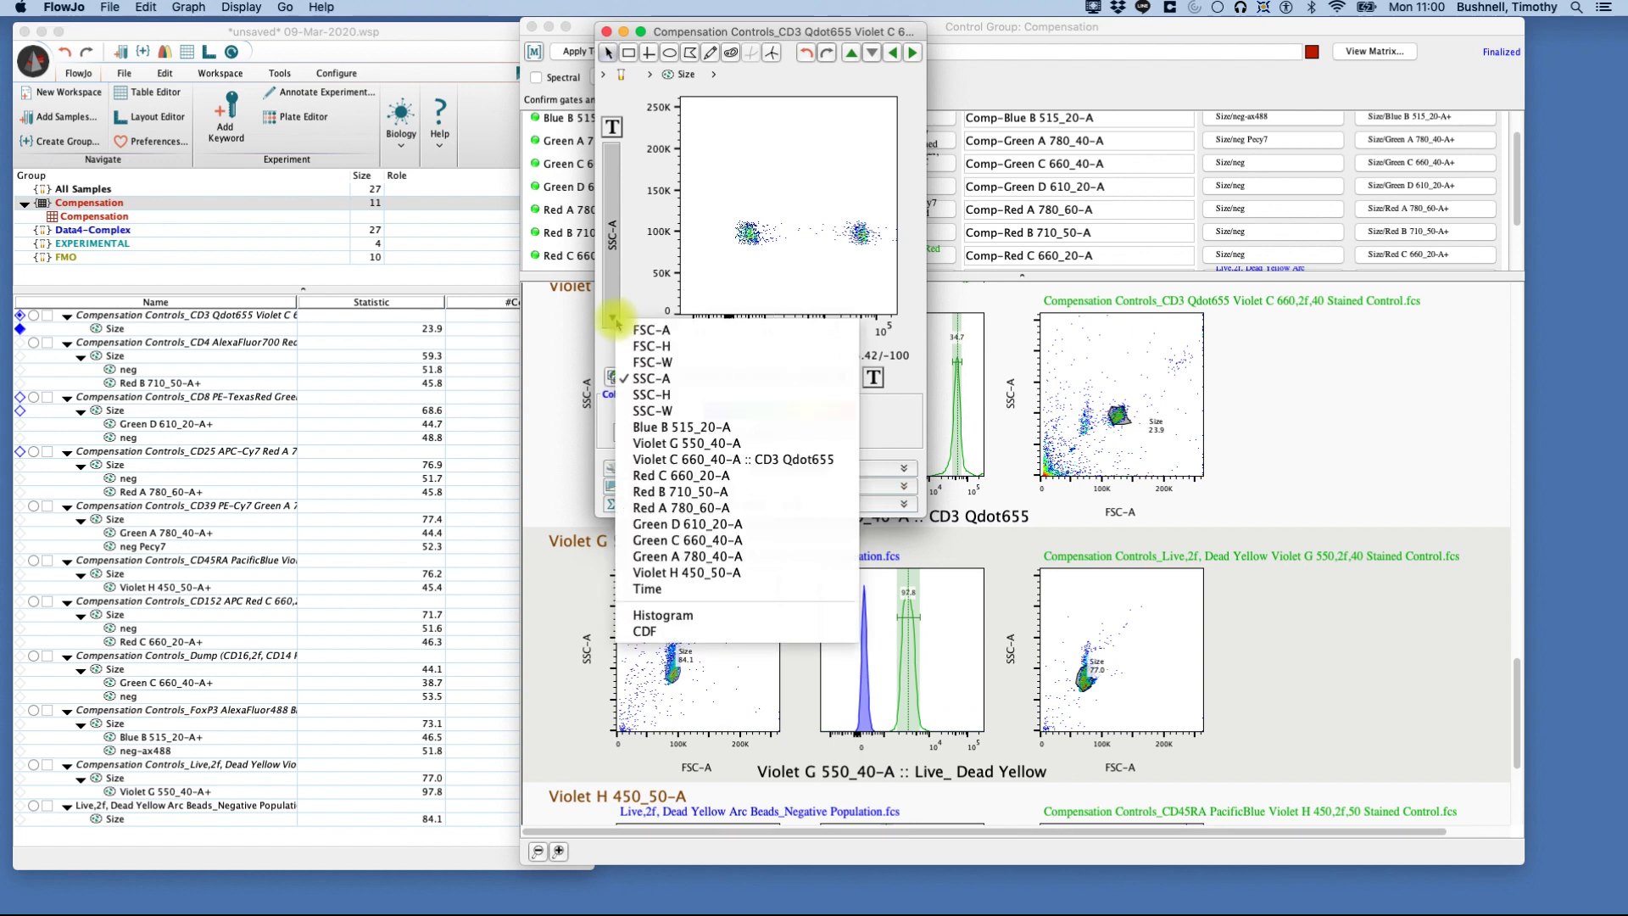
click(691, 613)
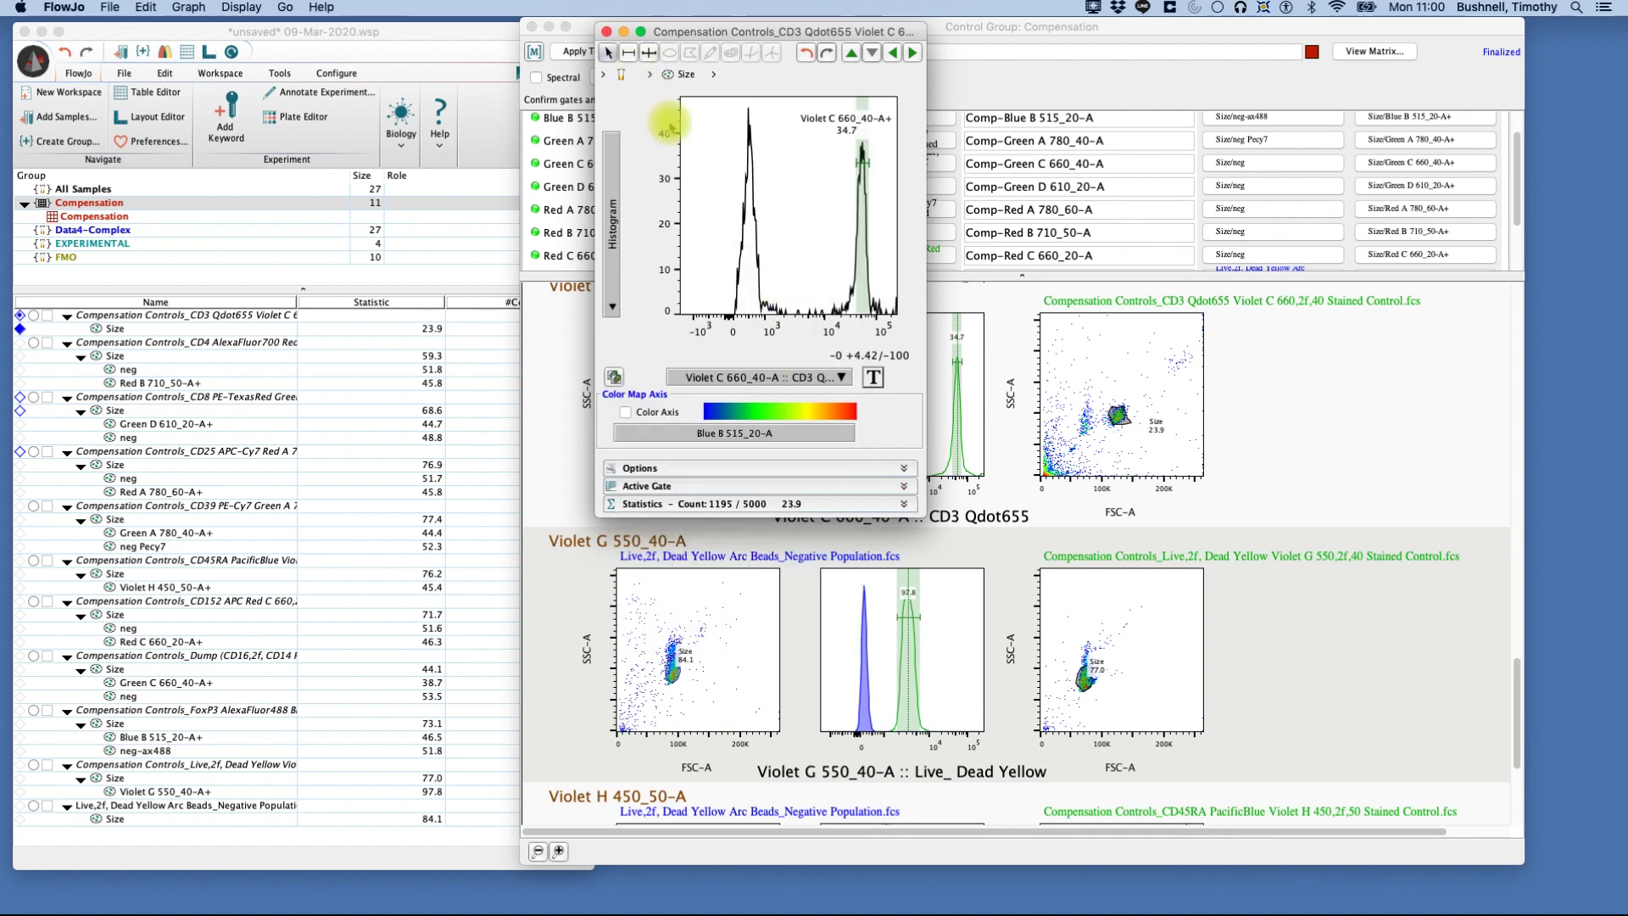
- Draw a neg range gate (53.2%) around the negative peak and close the histogram window
drag(731, 277, 761, 281)
text(ne)
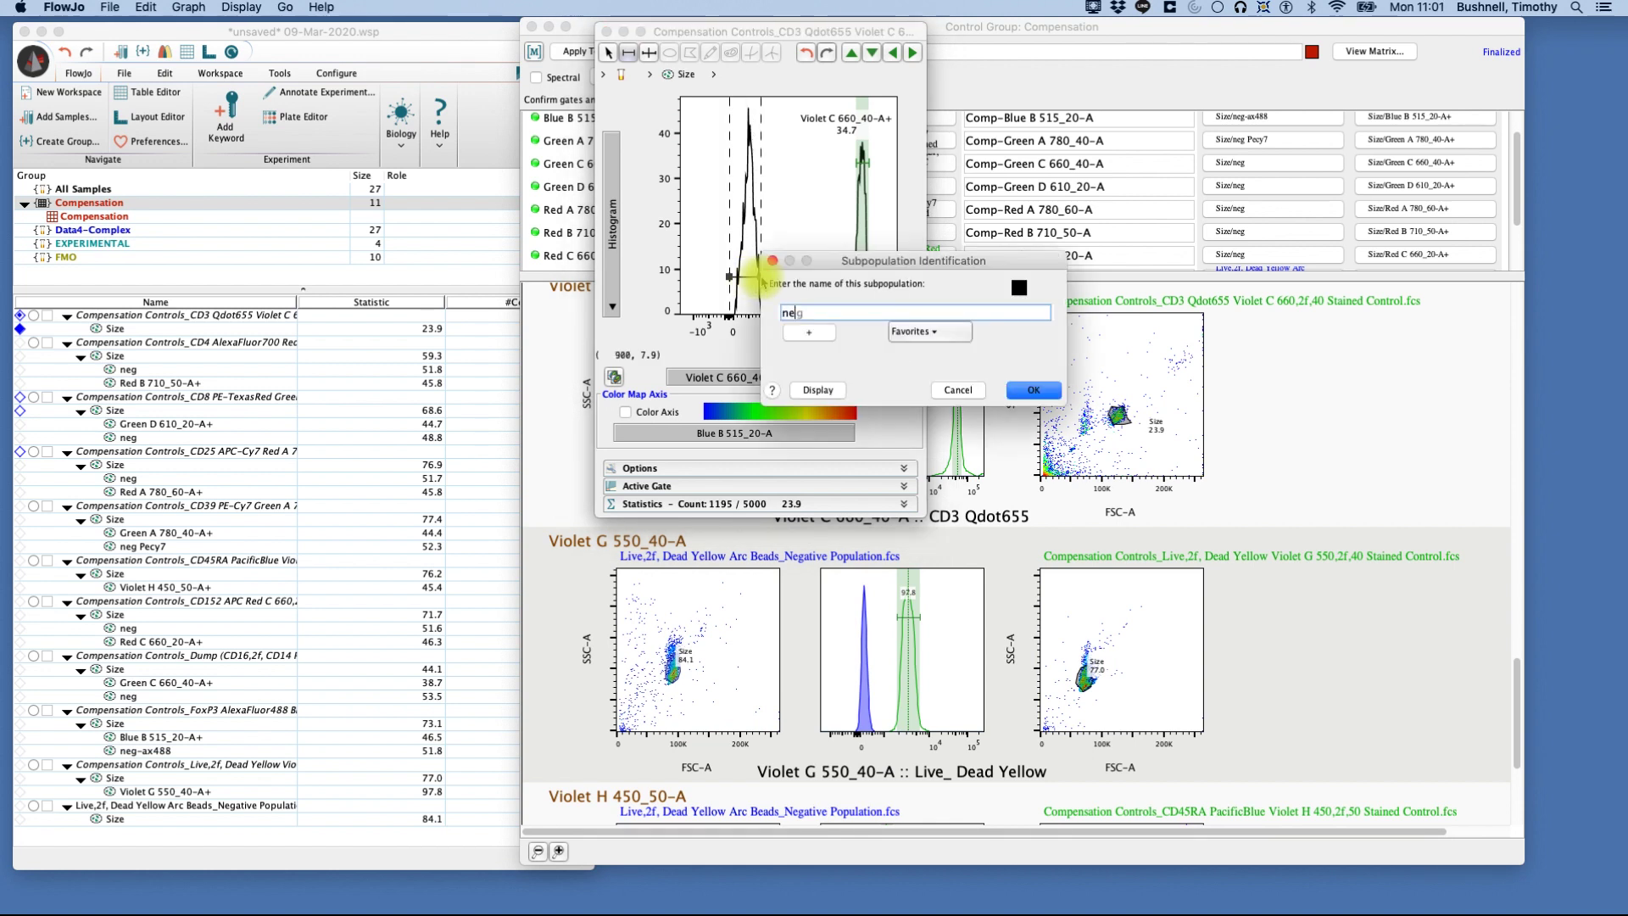
text(g)
click(1034, 390)
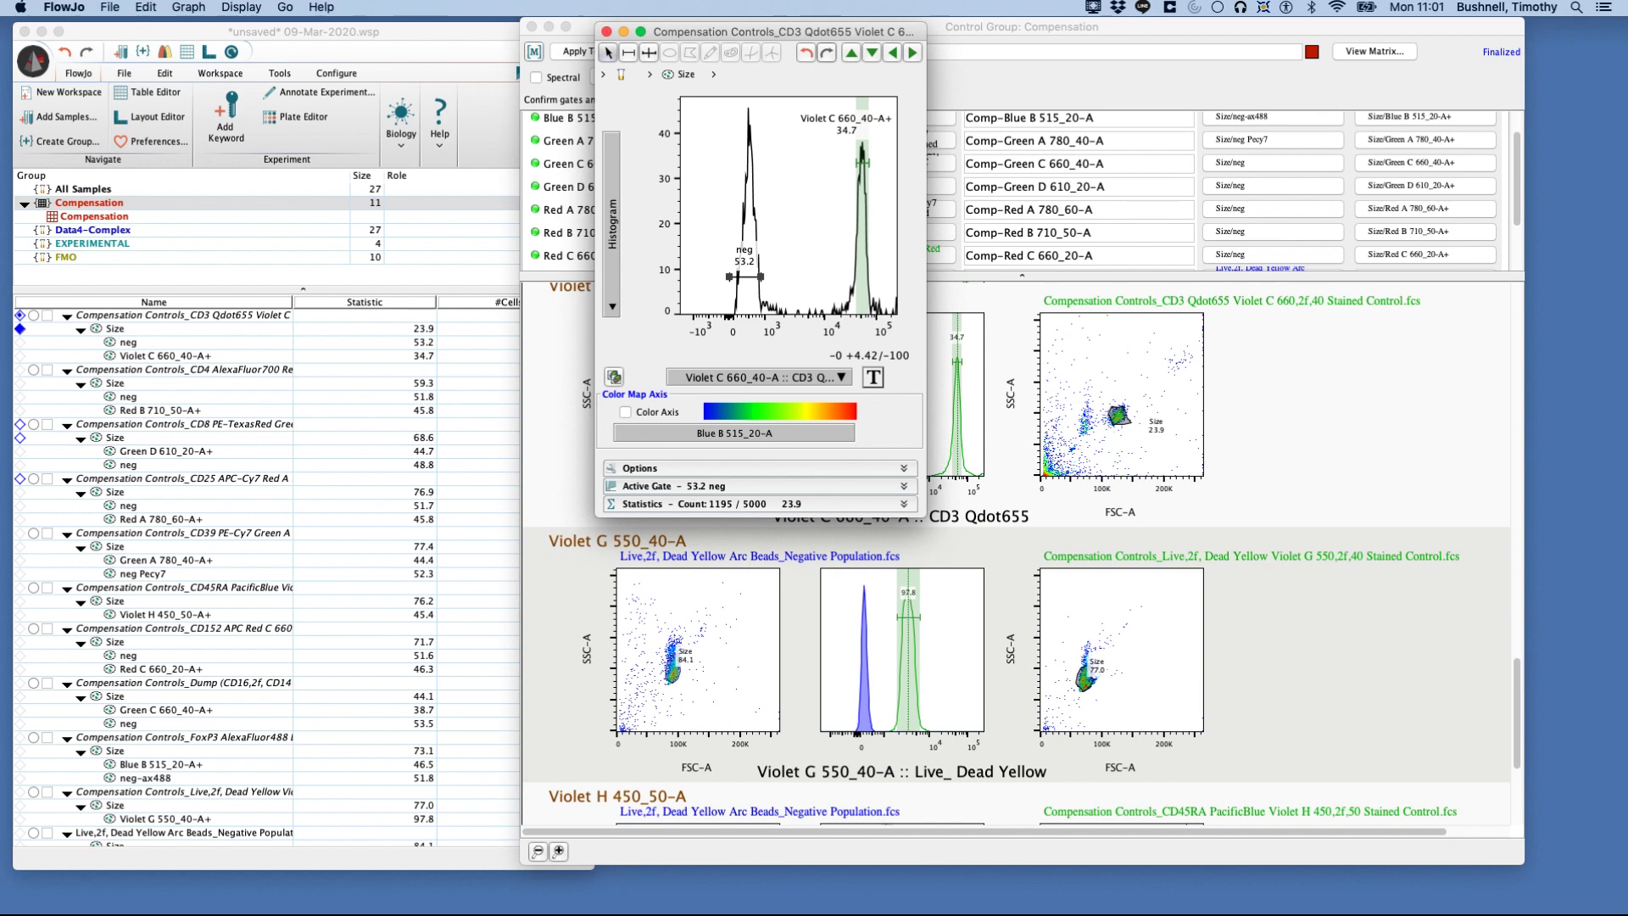
key(super+w)
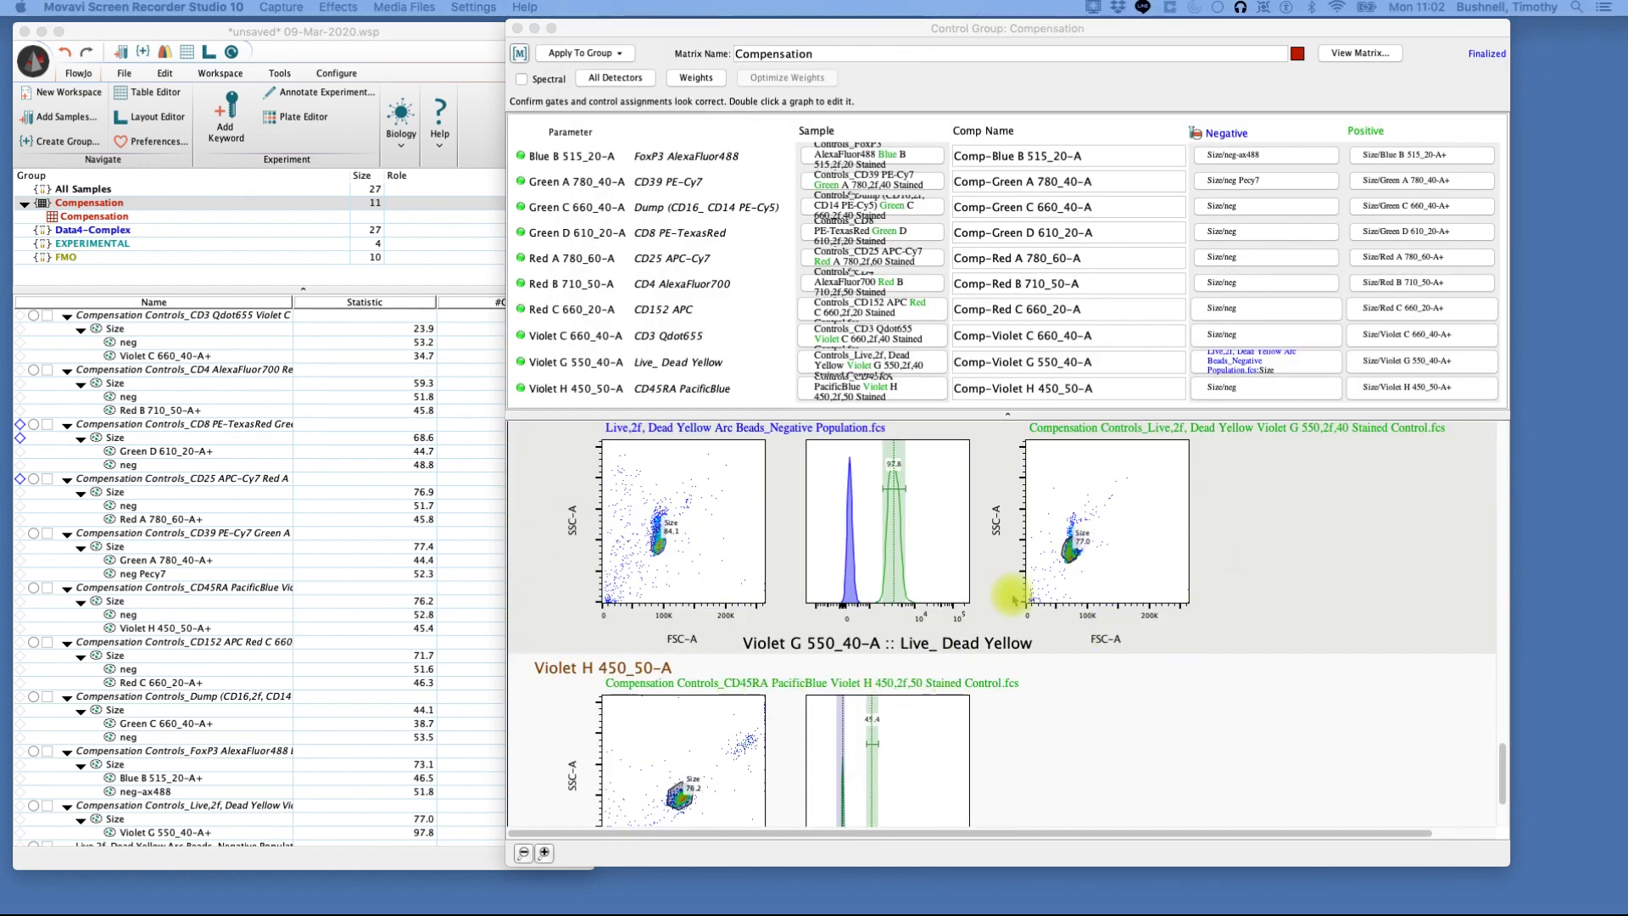
drag(1498, 757, 1610, 429)
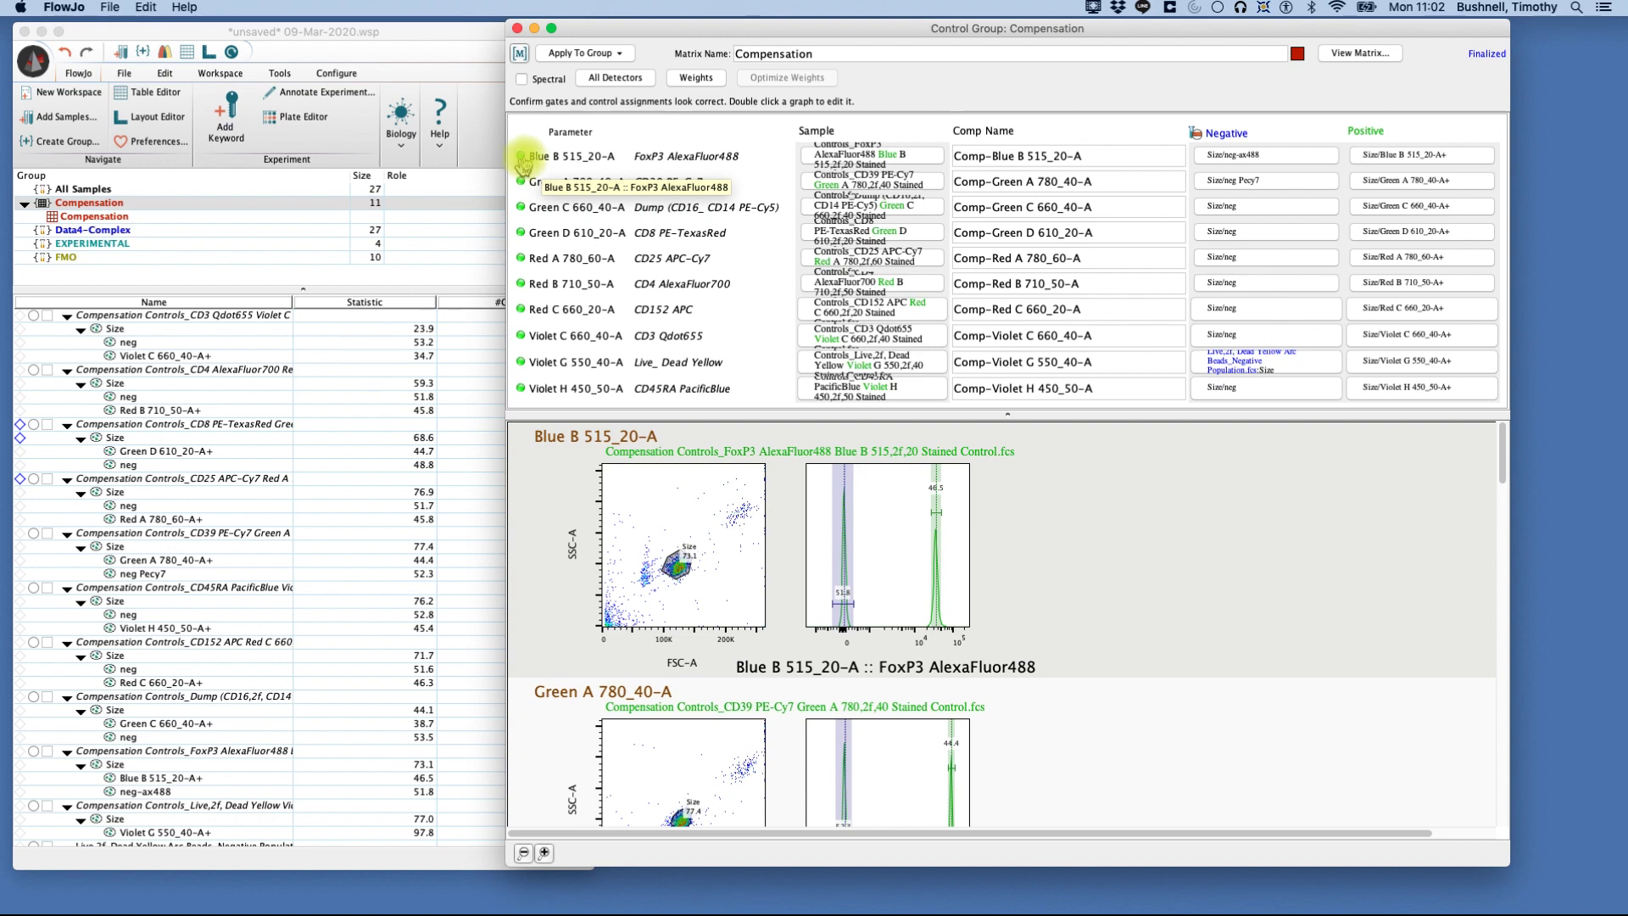
- Apply compensation to the EXPERIMENTAL group, then the FMO group, and view the matrix's spillover values
click(620, 55)
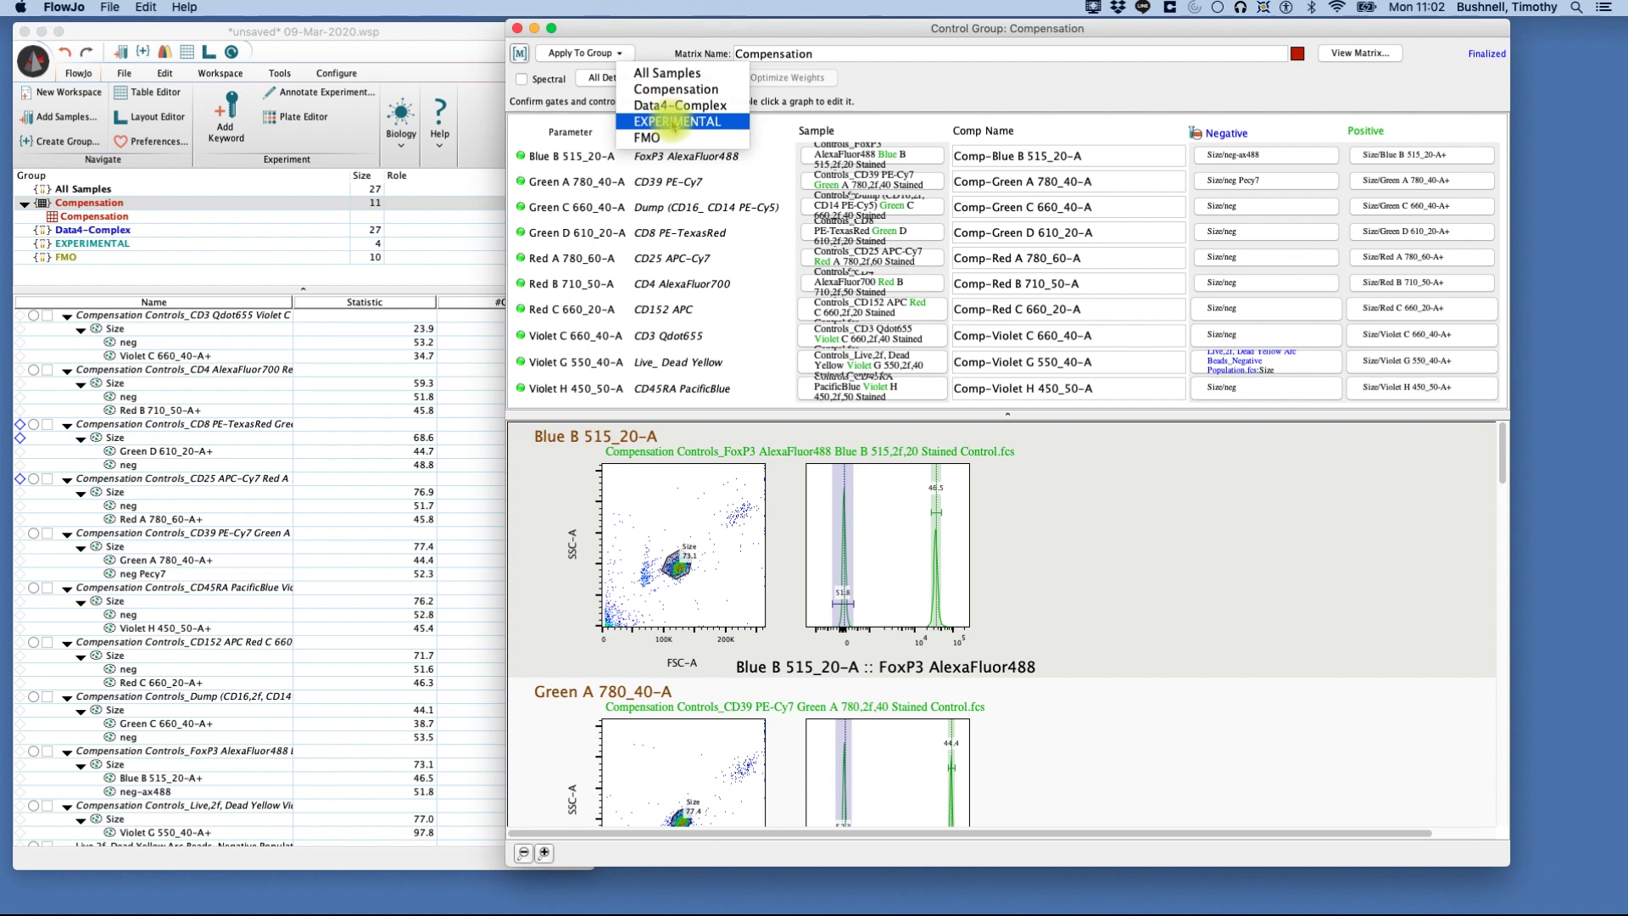
click(674, 126)
click(620, 55)
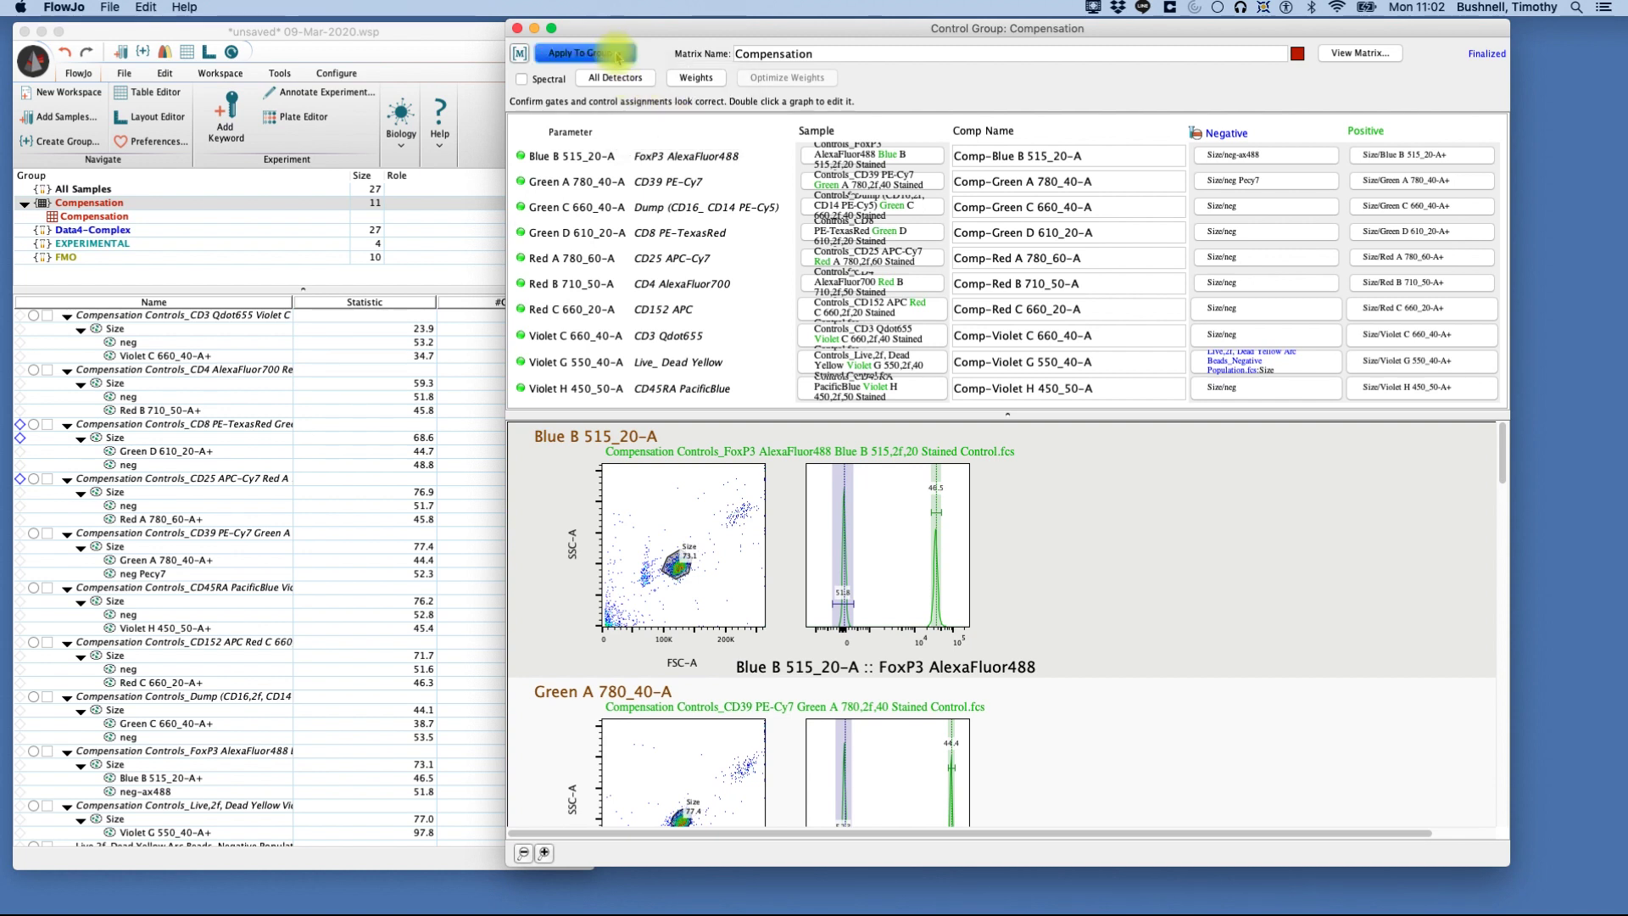
click(660, 138)
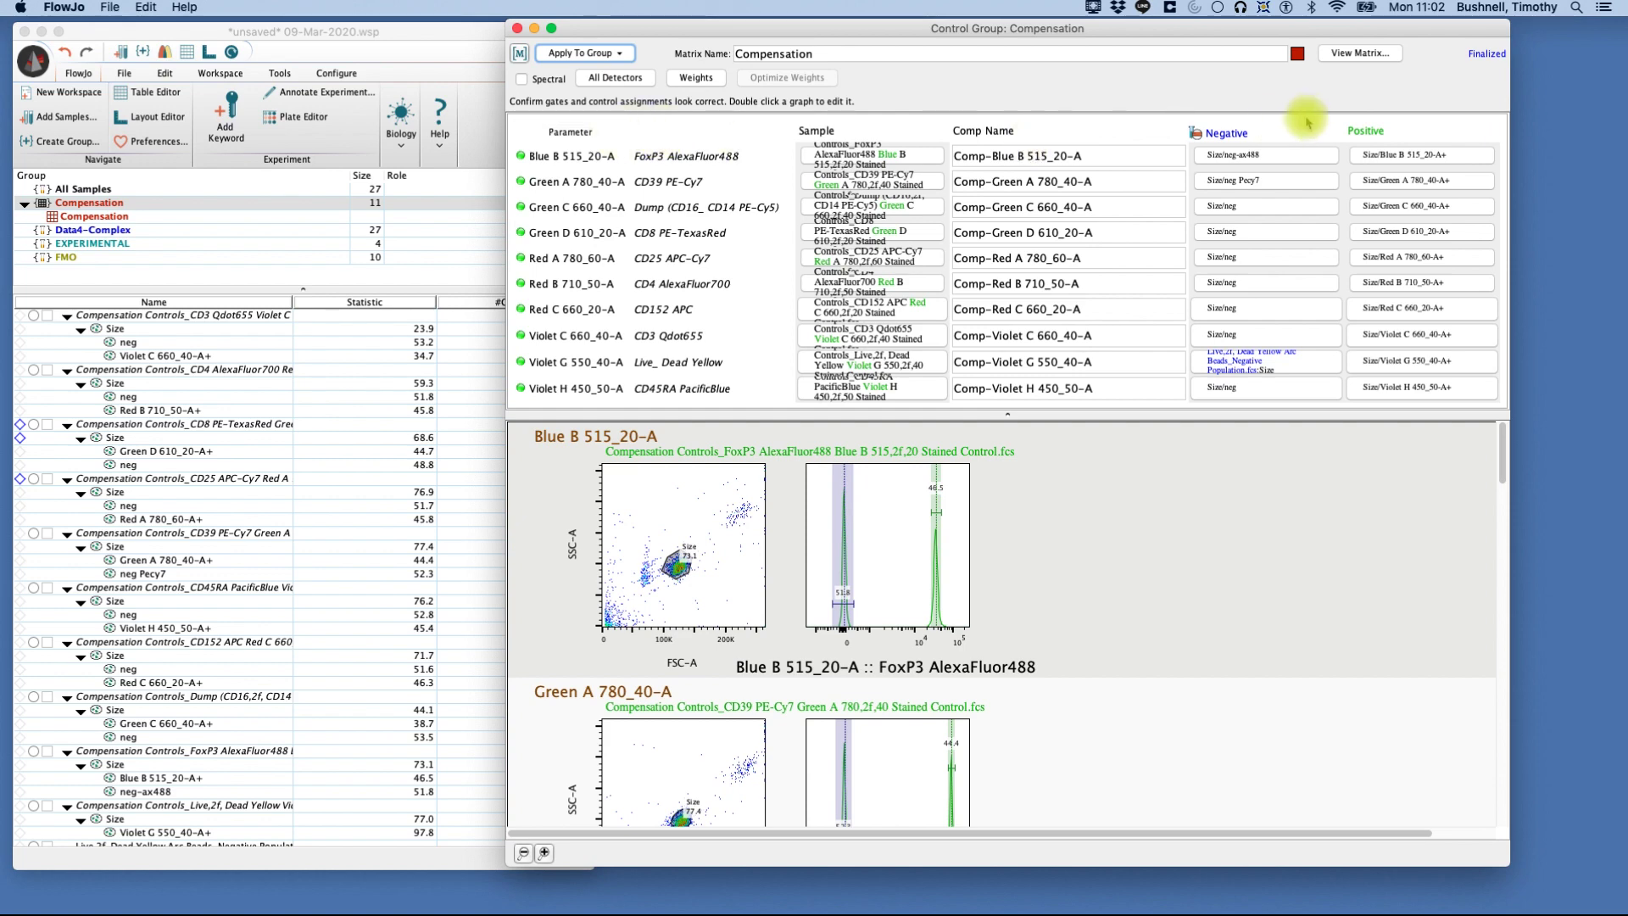
click(1355, 57)
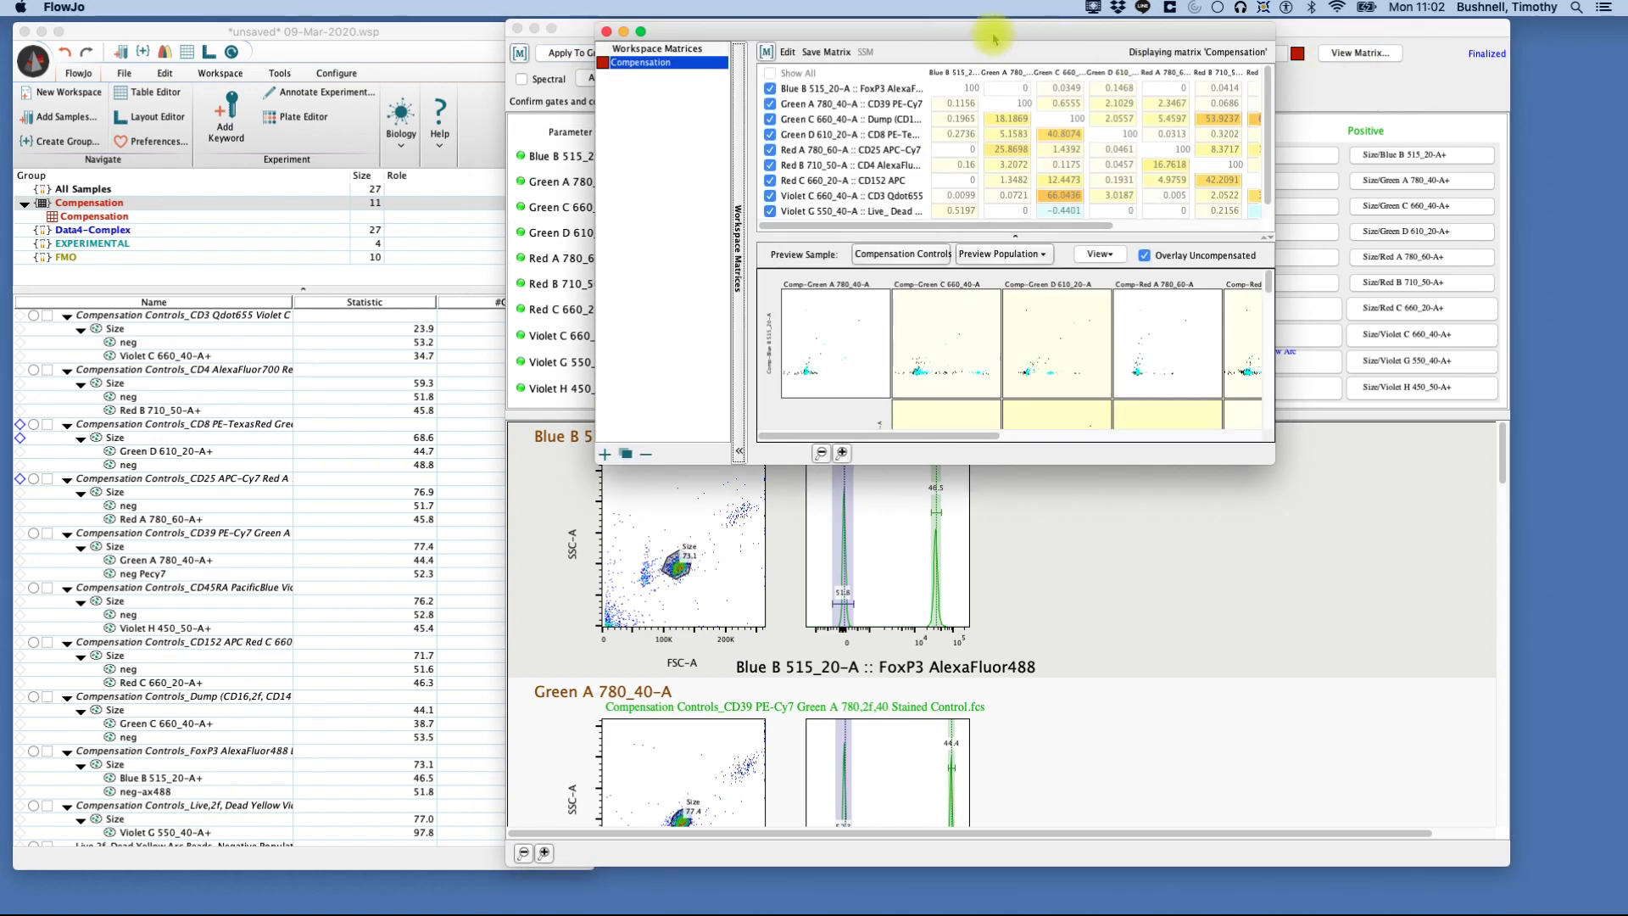
- Reposition and enlarge the compensation matrix window to see all columns, then close it
drag(993, 39, 803, 68)
drag(1082, 489, 1336, 743)
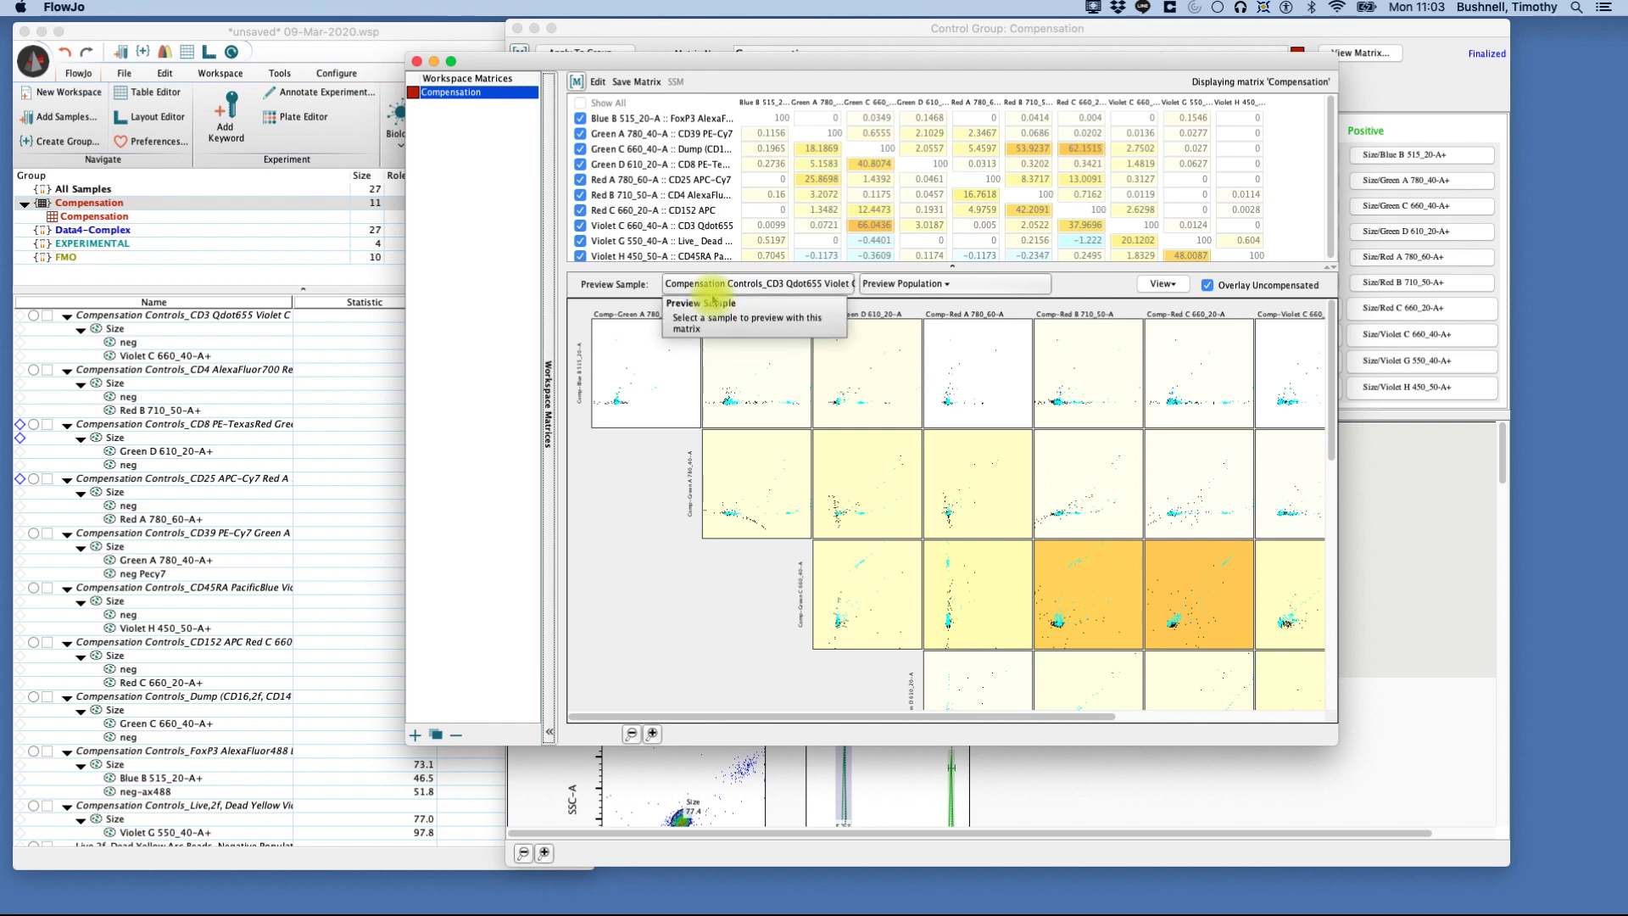
click(416, 62)
- Close the Control Group window, select the EXPERIMENTAL group, and close the CD25, CD8 and dot-plot graph windows
click(516, 29)
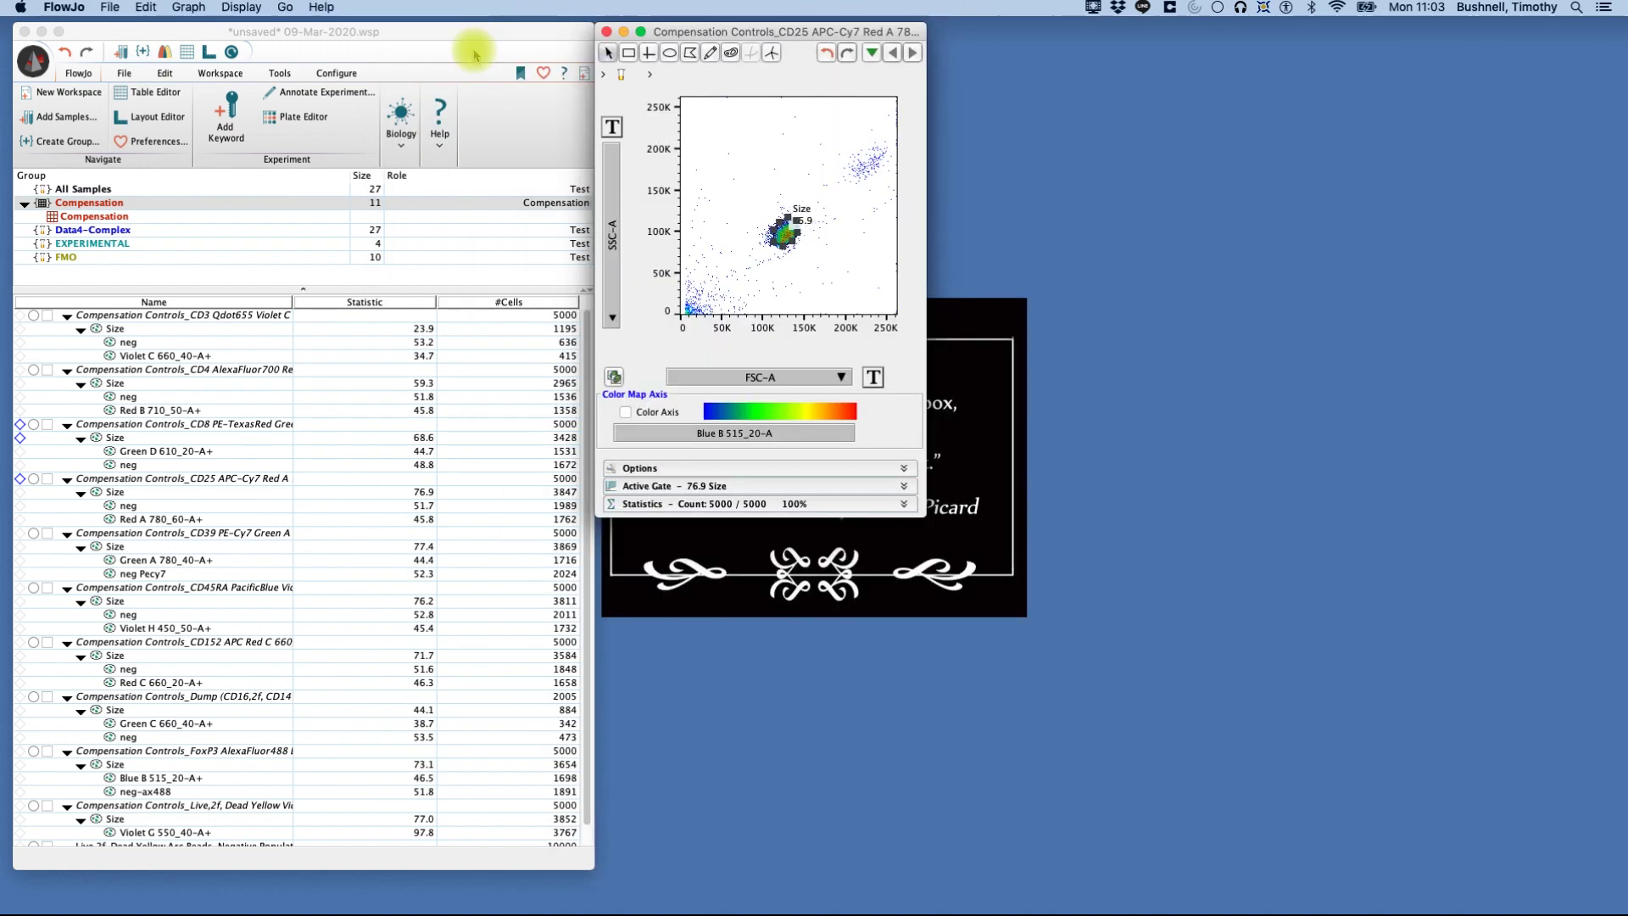
click(123, 246)
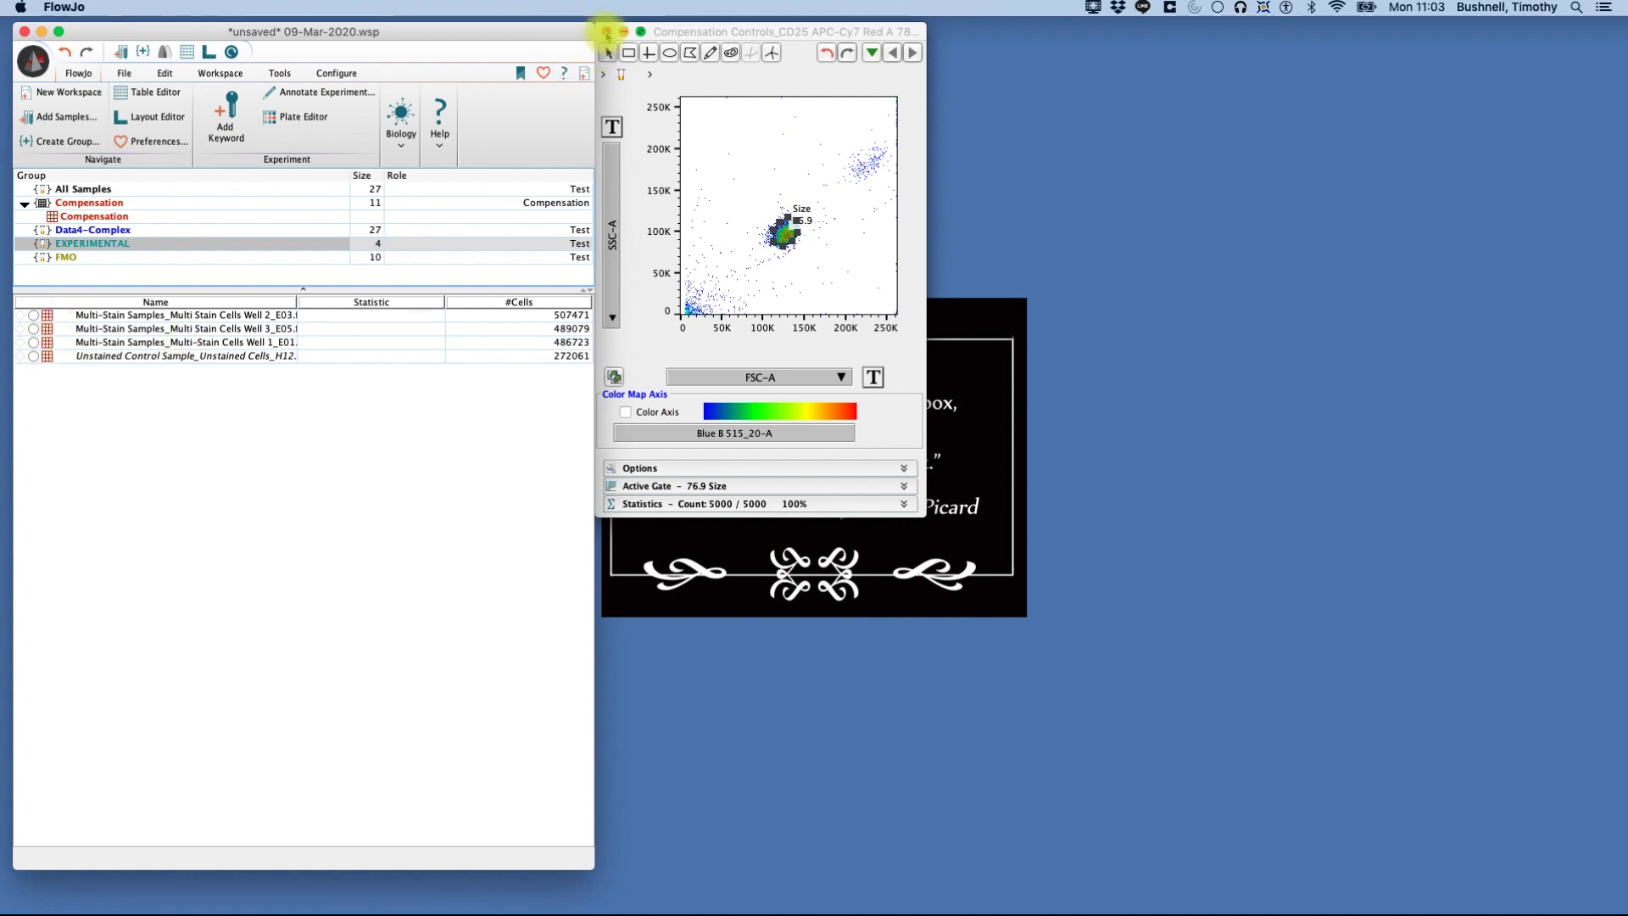
click(606, 32)
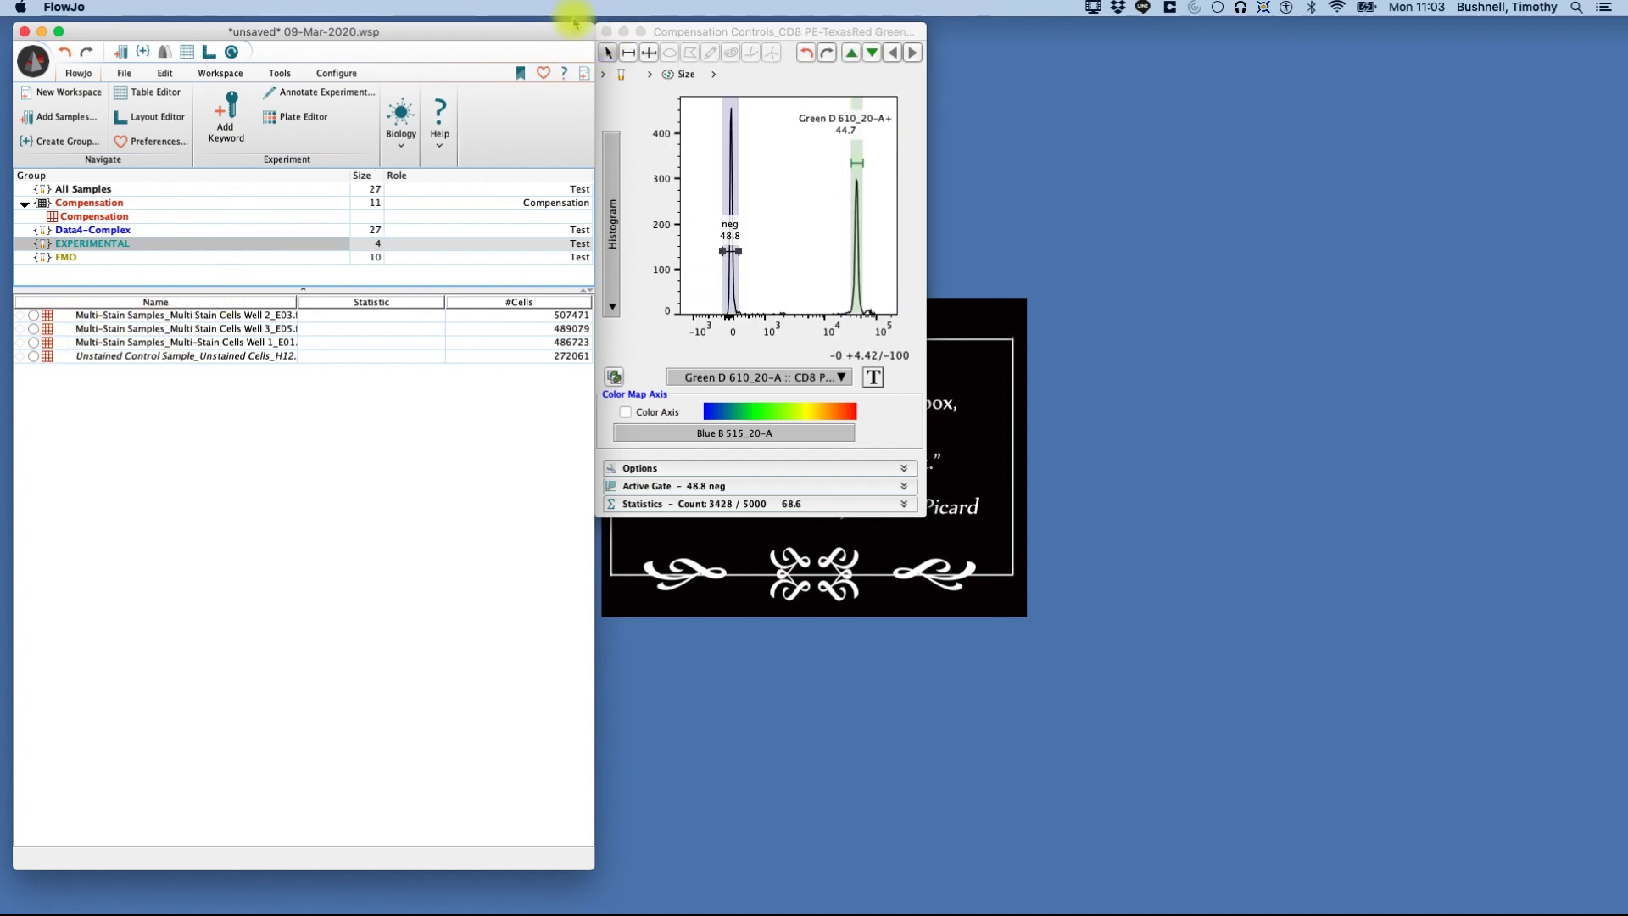
click(605, 32)
click(605, 32)
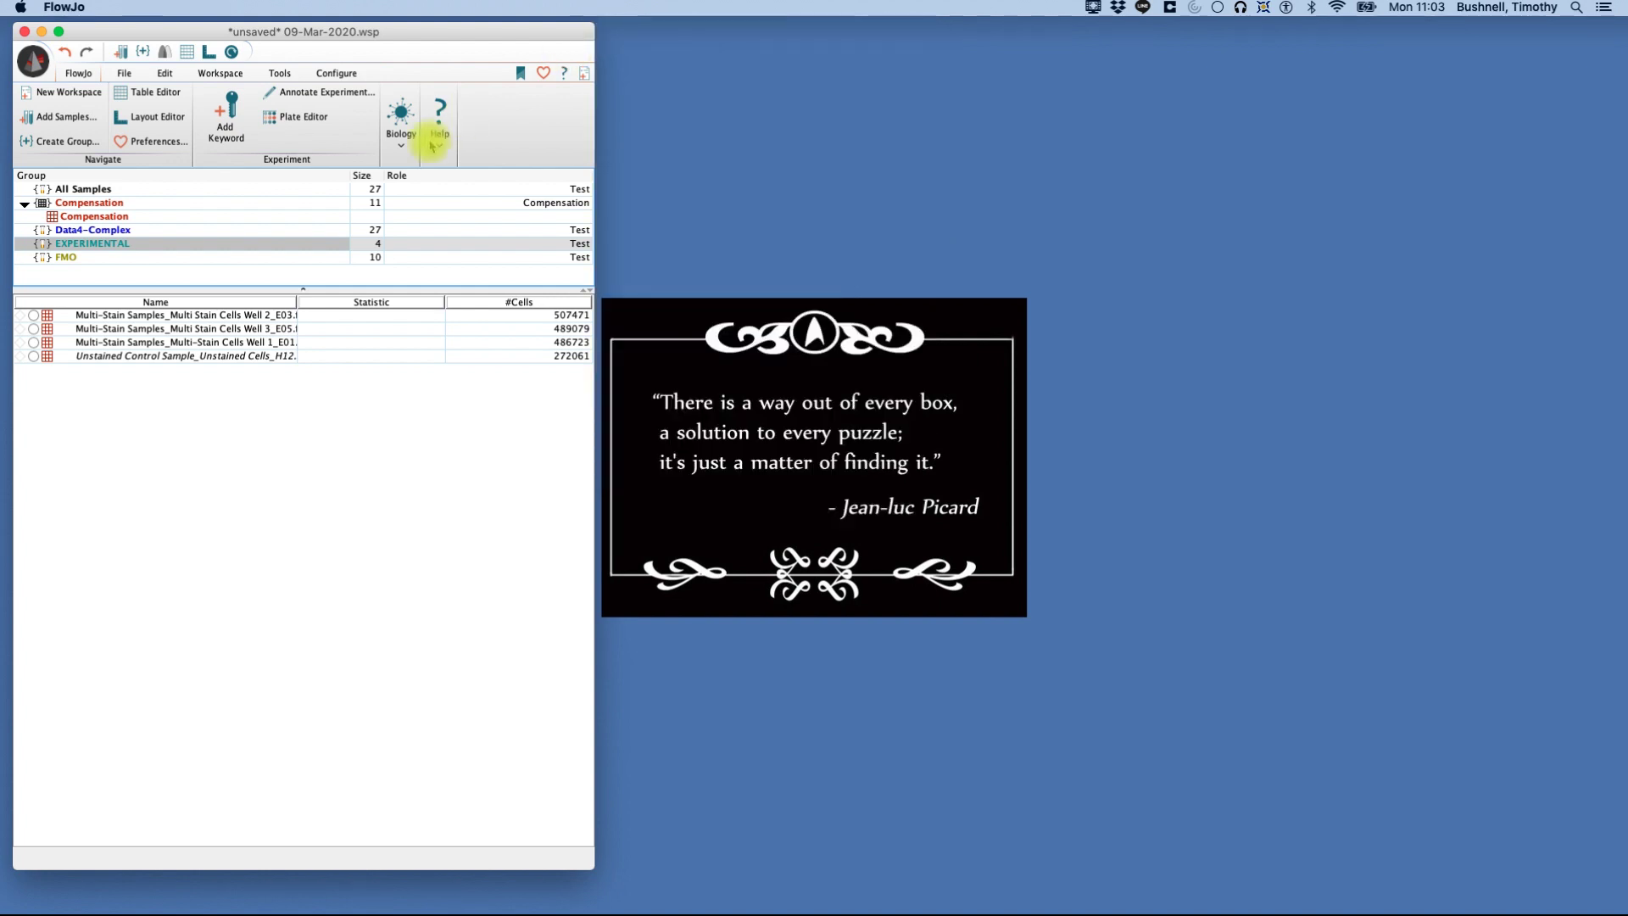